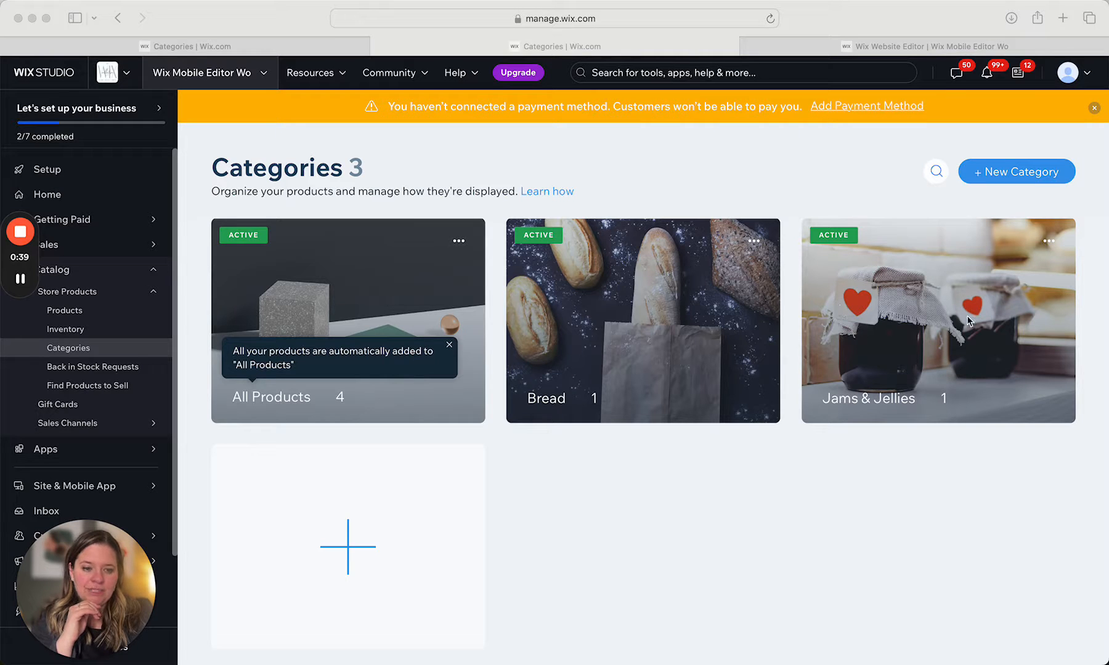
Step: Open the Bread category and review its name, description, image and assigned products
click(687, 350)
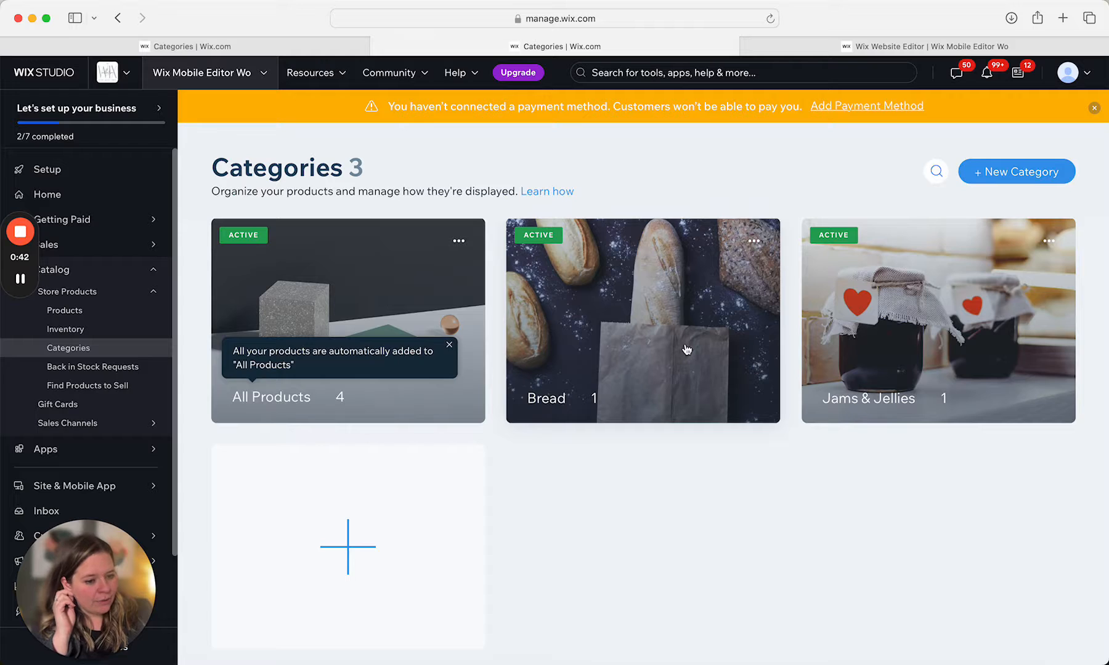
click(688, 350)
scroll(286, 594, down, 2)
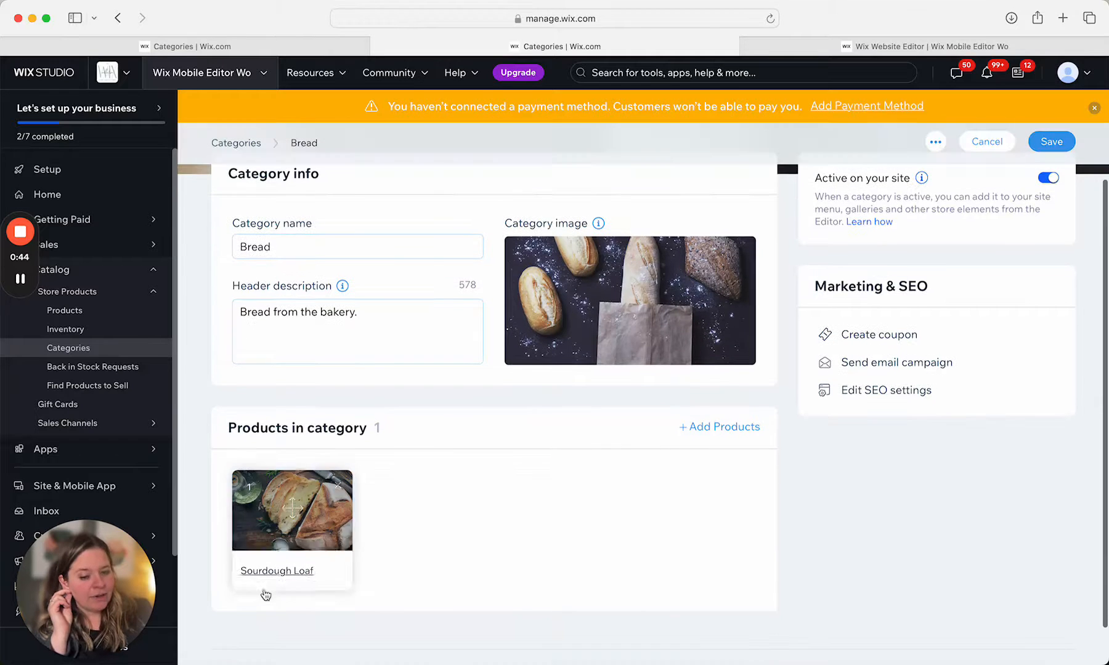
scroll(638, 442, up, 1)
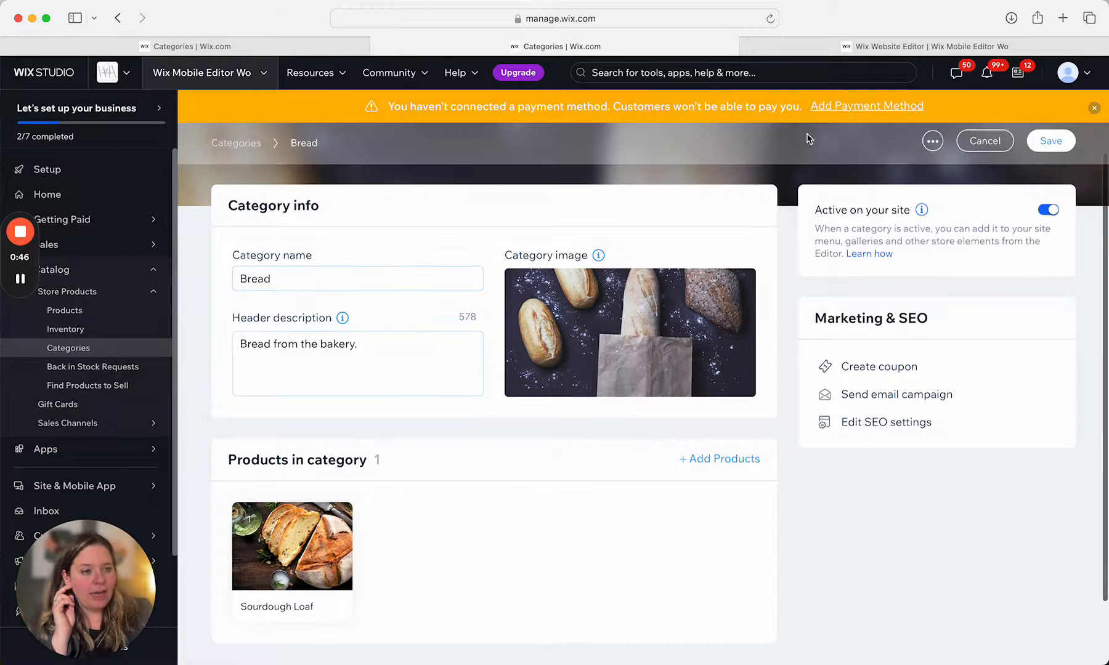
Step: Switch to the website editor, preview the site and examine the All Products category page's header and product gallery
click(877, 45)
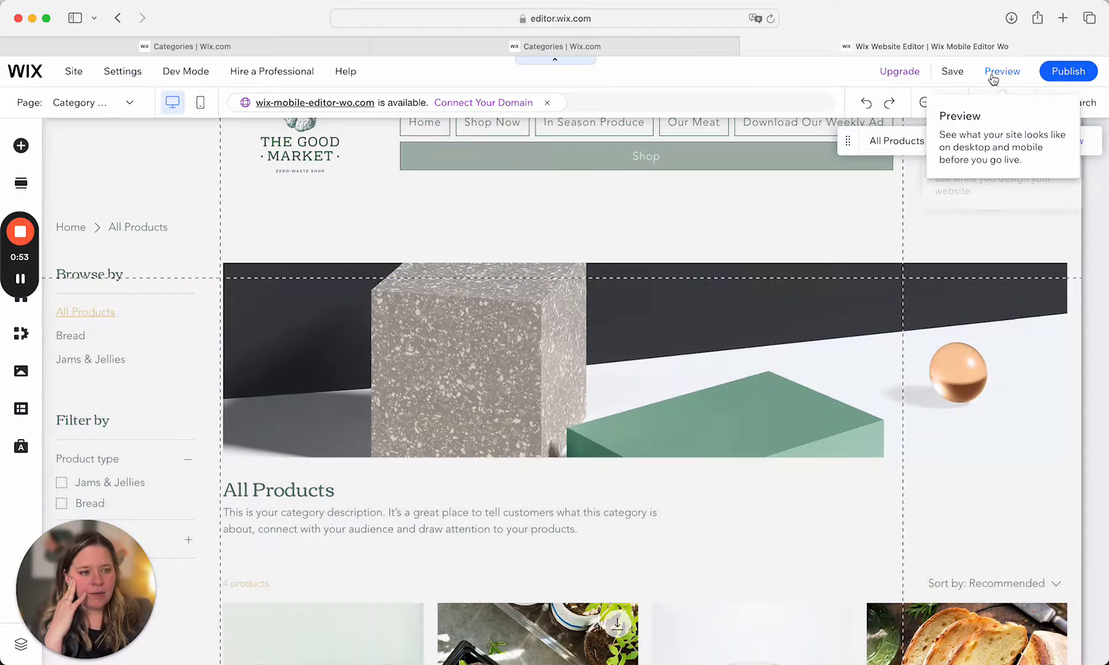
click(994, 74)
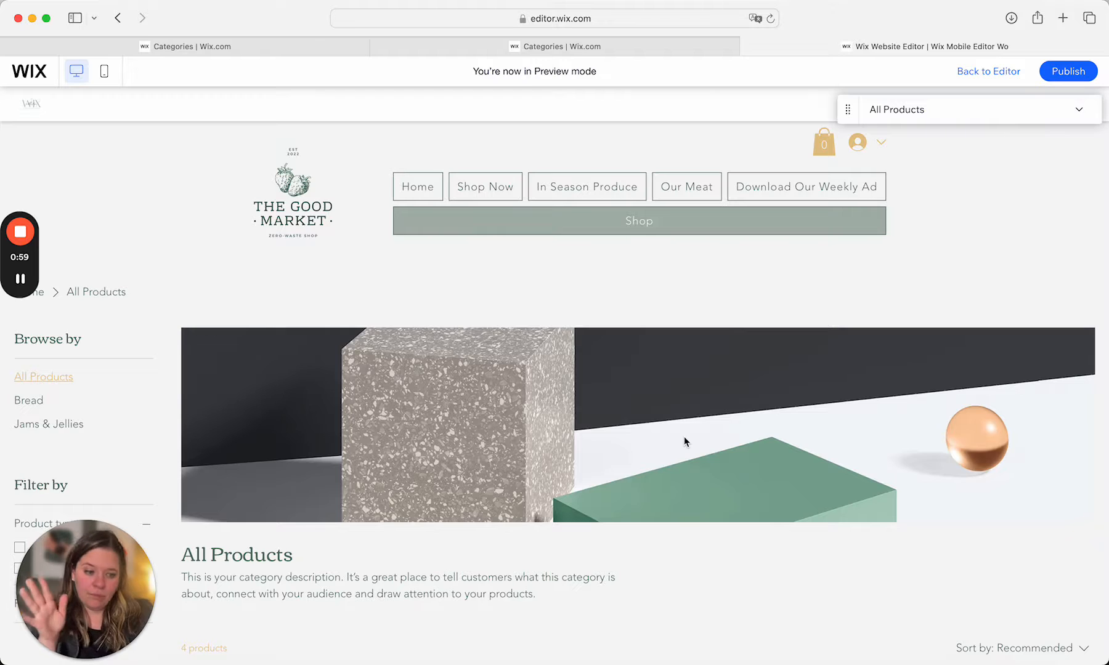
scroll(684, 436, down, 5)
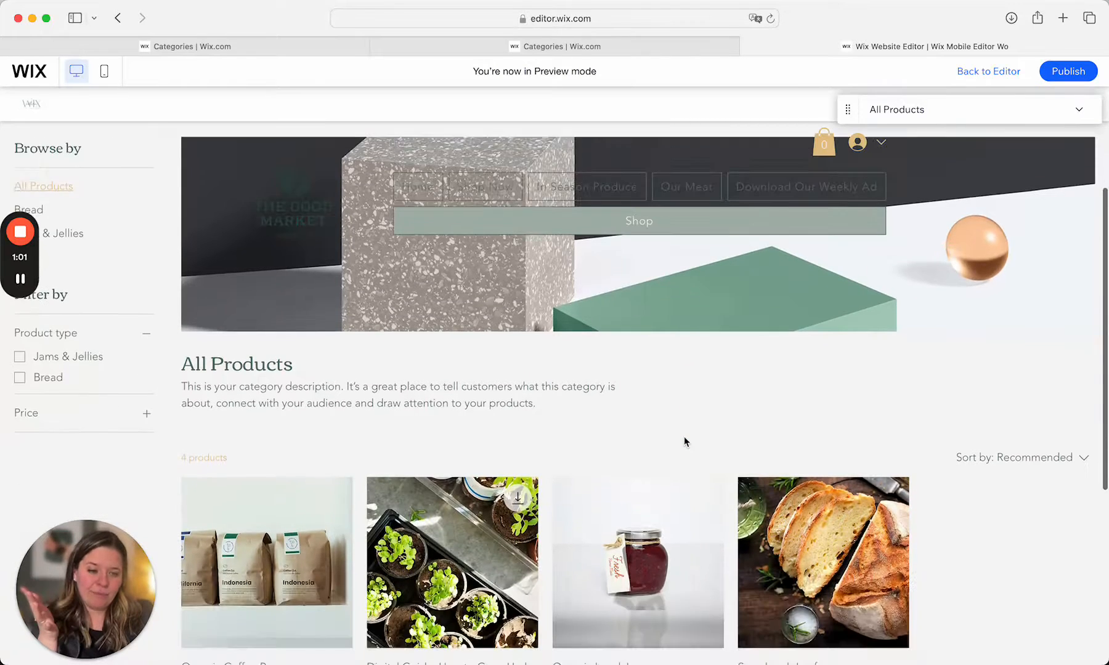
scroll(663, 378, up, 3)
scroll(663, 379, up, 1)
scroll(664, 379, up, 2)
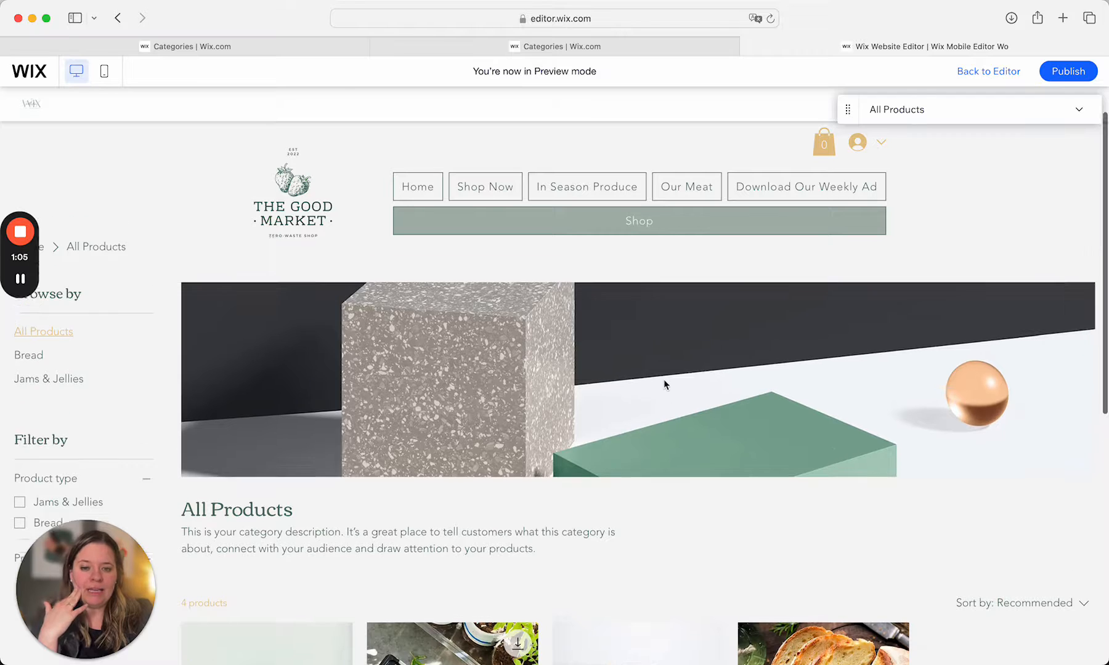
scroll(663, 379, up, 1)
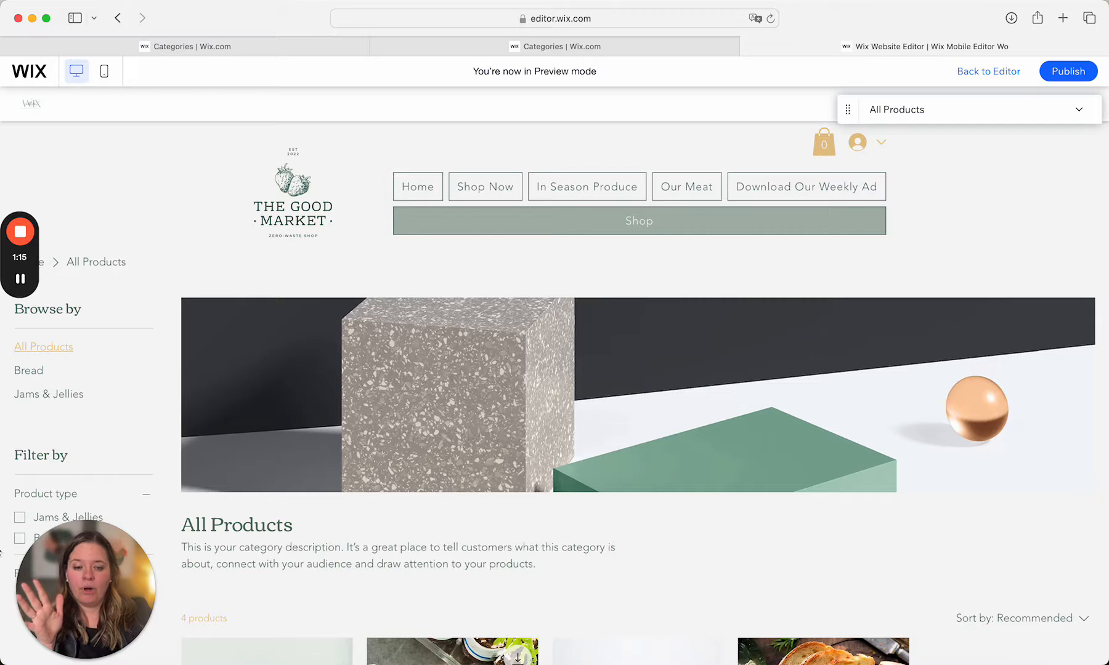
scroll(348, 502, down, 4)
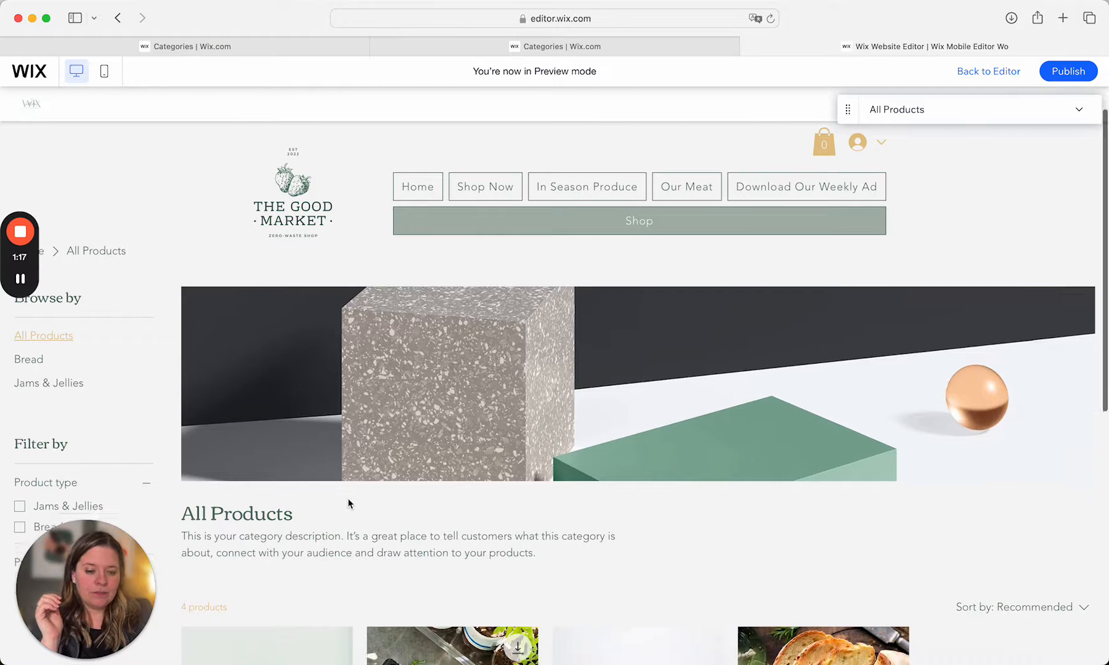
scroll(348, 503, down, 1)
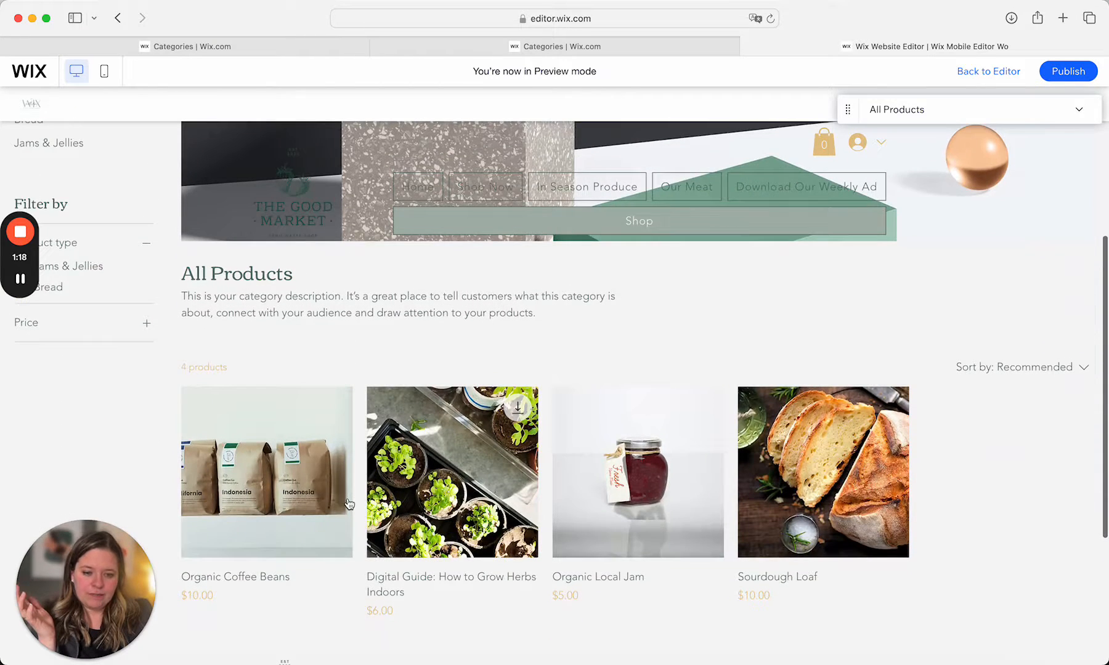
scroll(349, 504, up, 5)
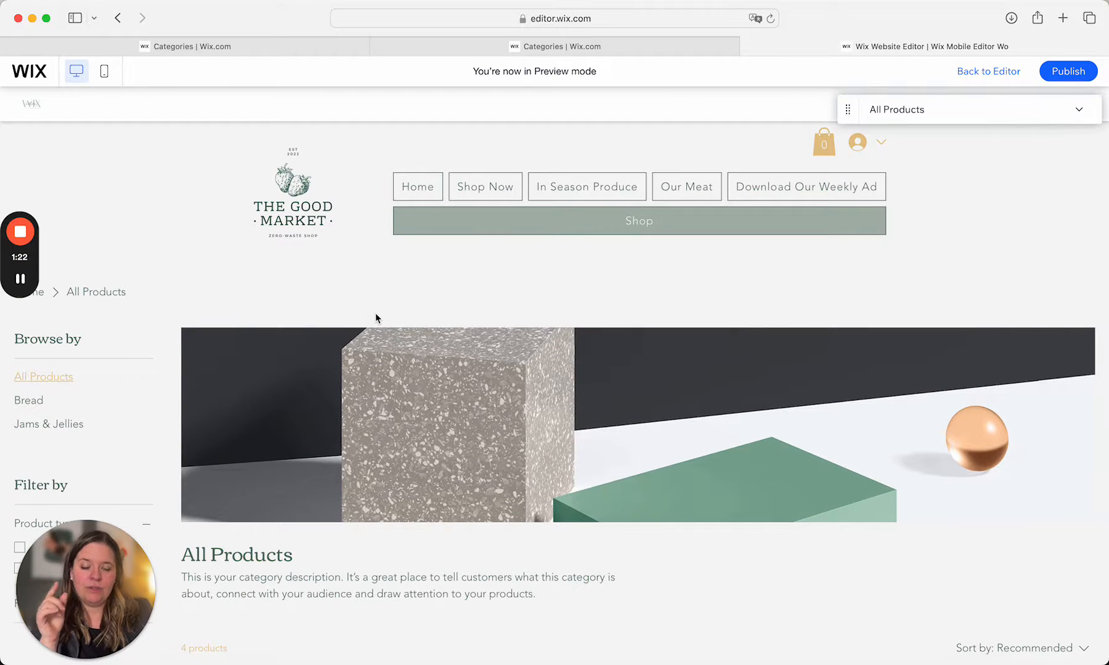
Step: Preview the Bread category page and its product, followed by the Jams & Jellies category page
click(1079, 113)
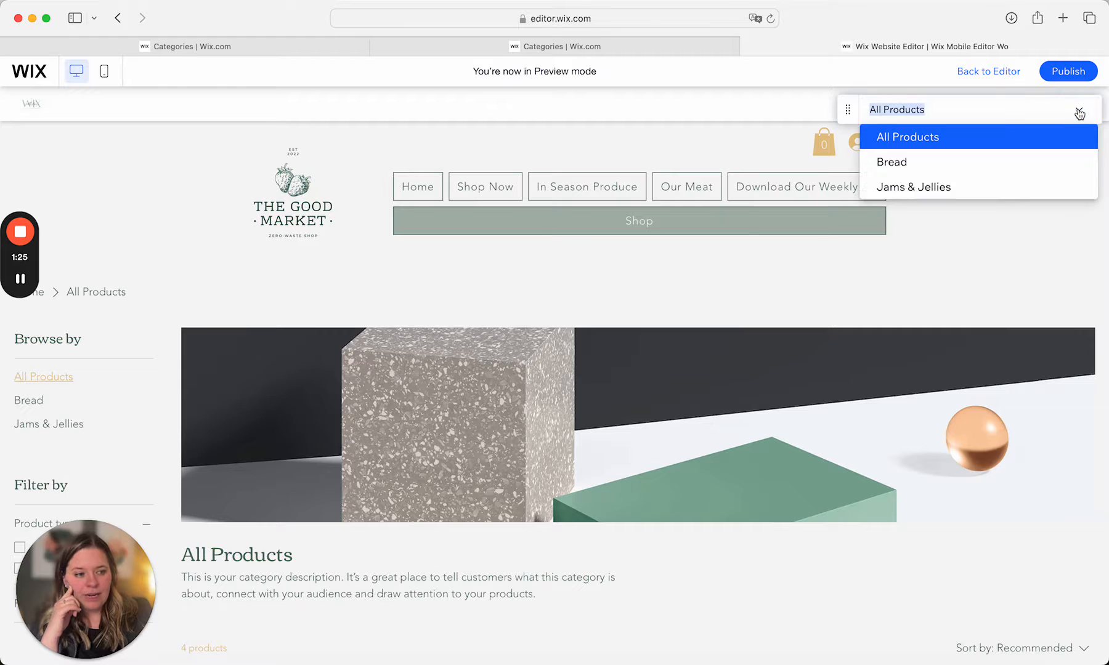
click(895, 165)
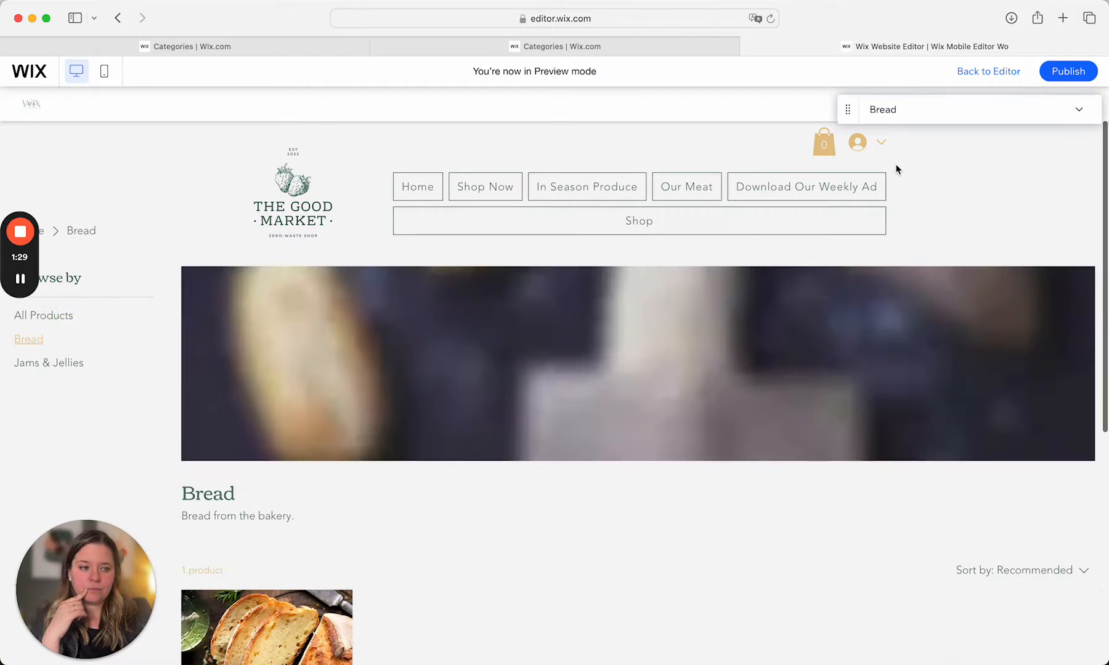
scroll(929, 184, down, 5)
scroll(927, 207, up, 2)
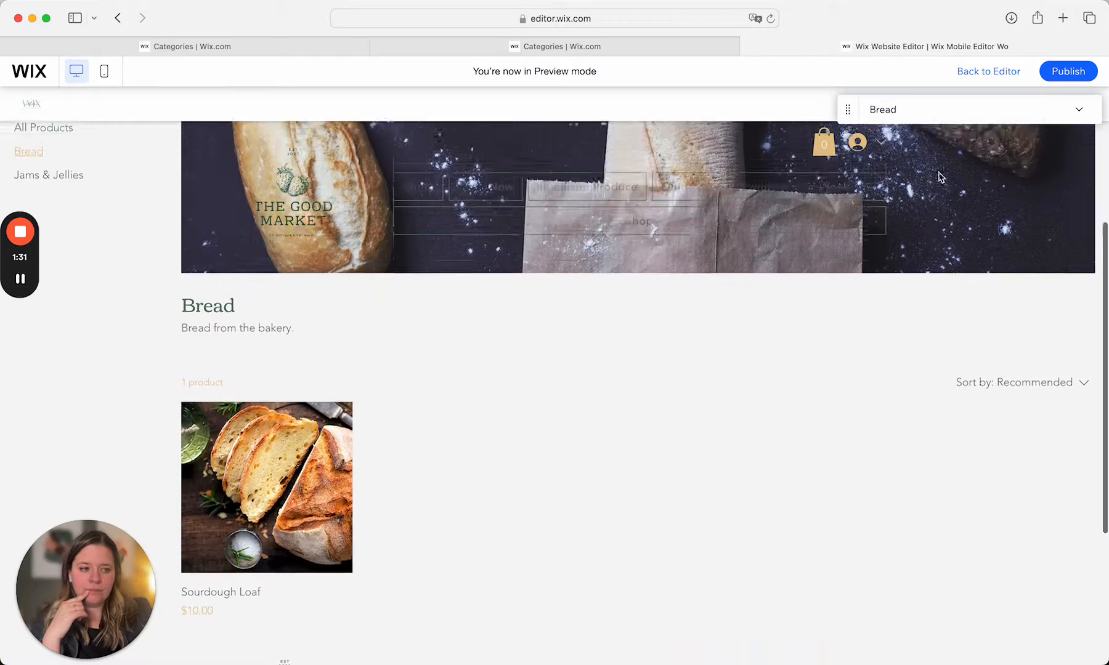
click(975, 112)
click(932, 186)
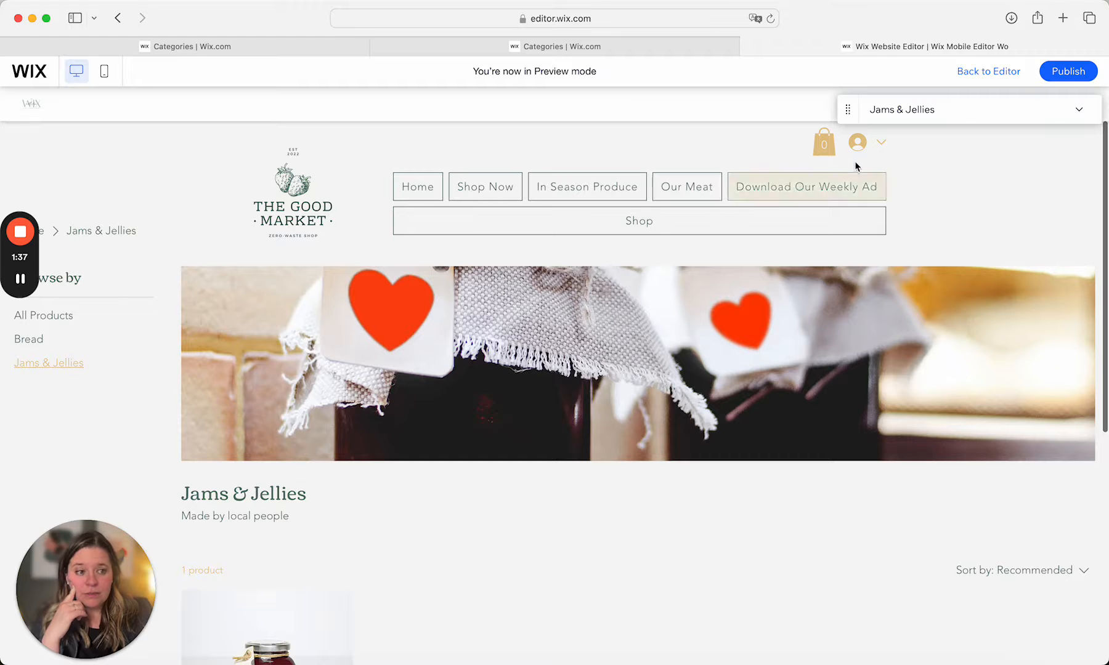
Step: Return to the store's category overview and create a category named Coffee with the header description "description"
click(576, 49)
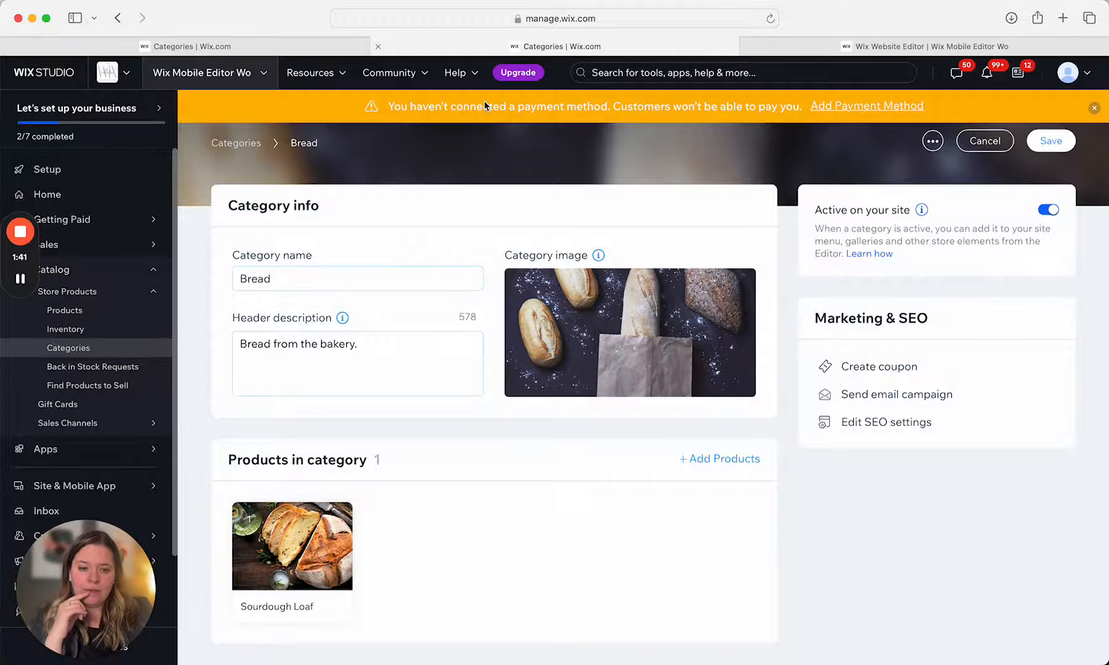
click(234, 144)
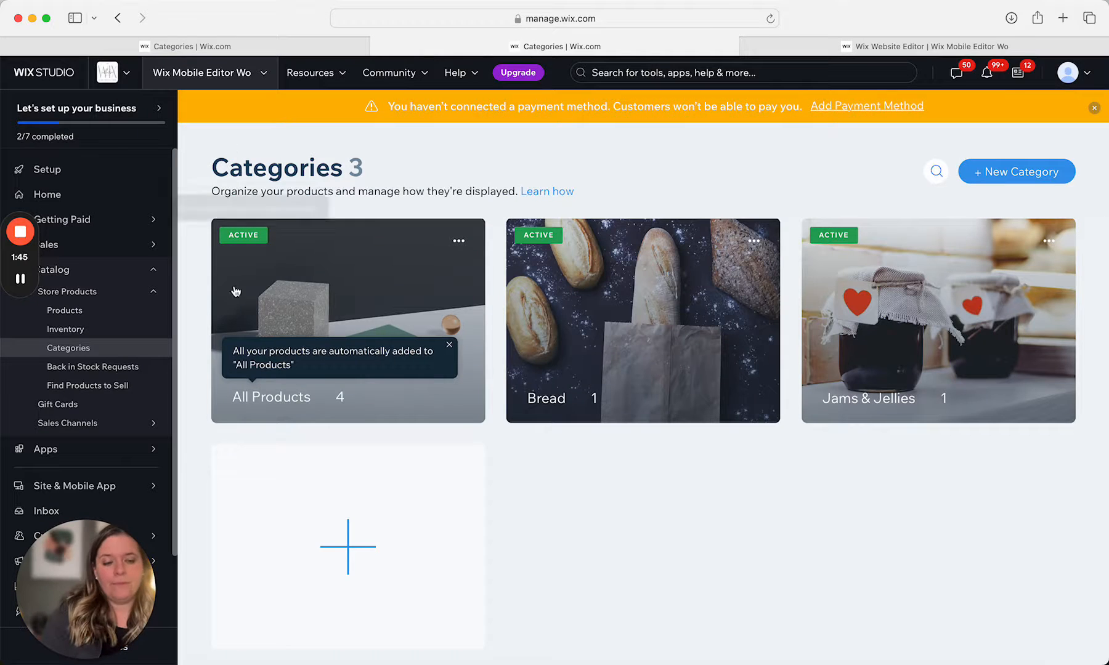
click(336, 547)
text(Coffee)
click(346, 389)
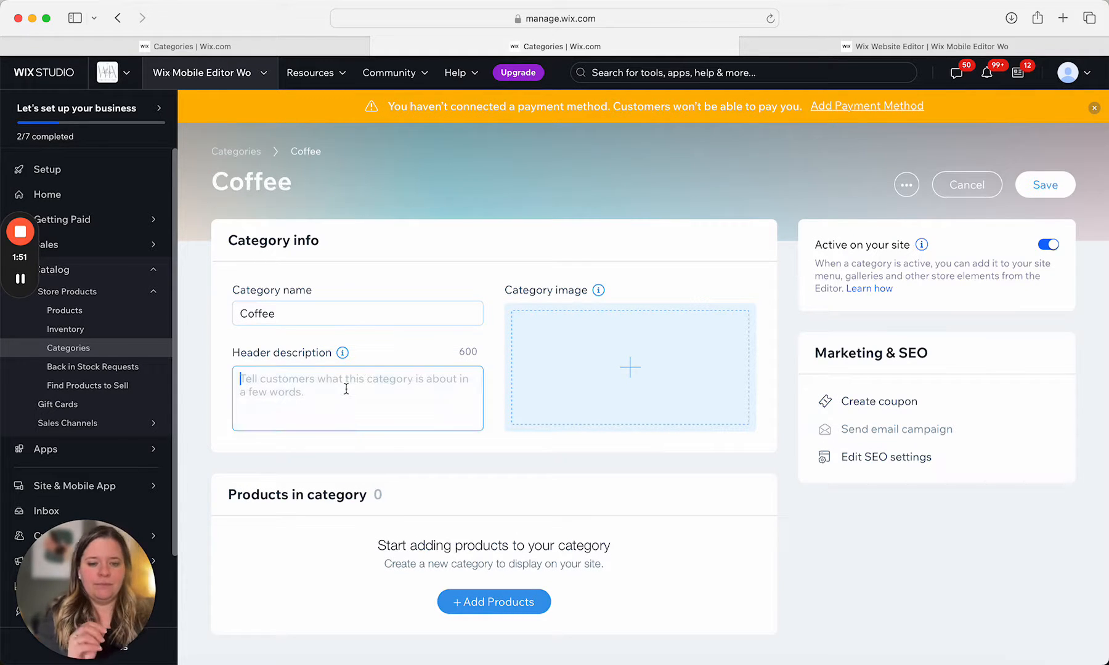
text(dscription)
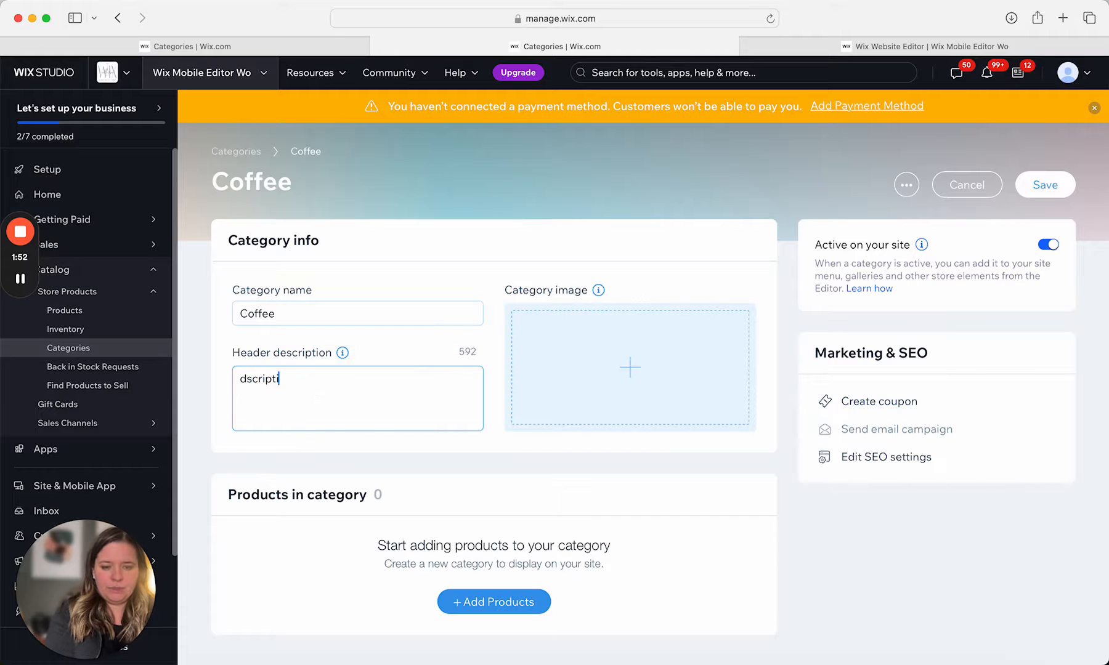
key(super+a)
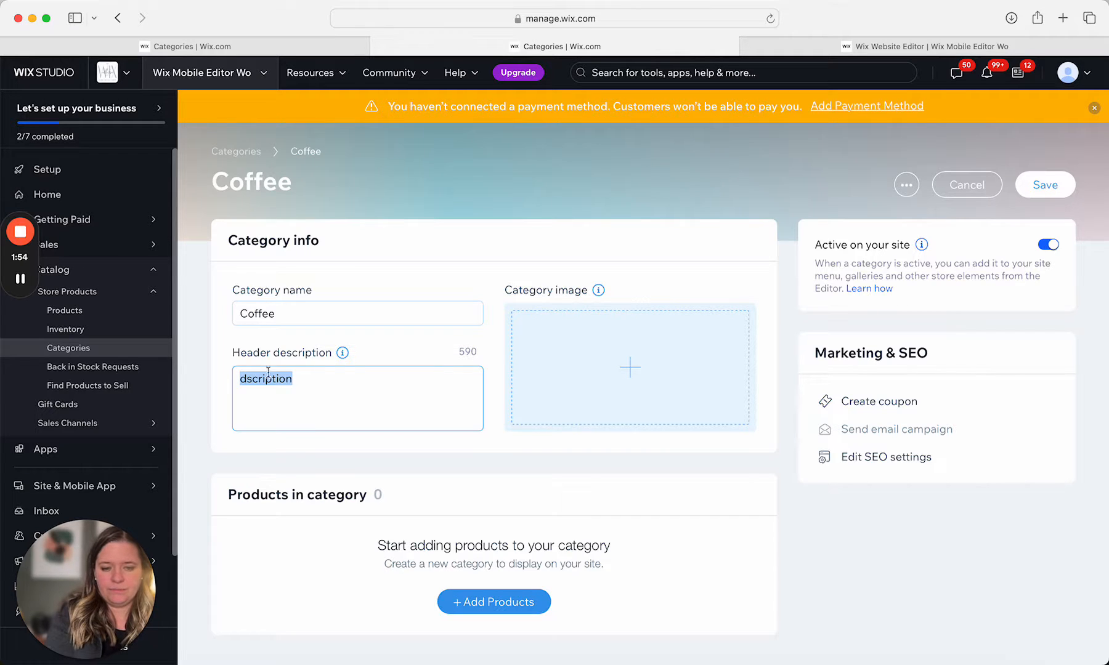
click(246, 378)
text(e)
Step: Search Media from Wix for "coffee" and set the photo of yellow and blue latte cups as the category image
click(580, 365)
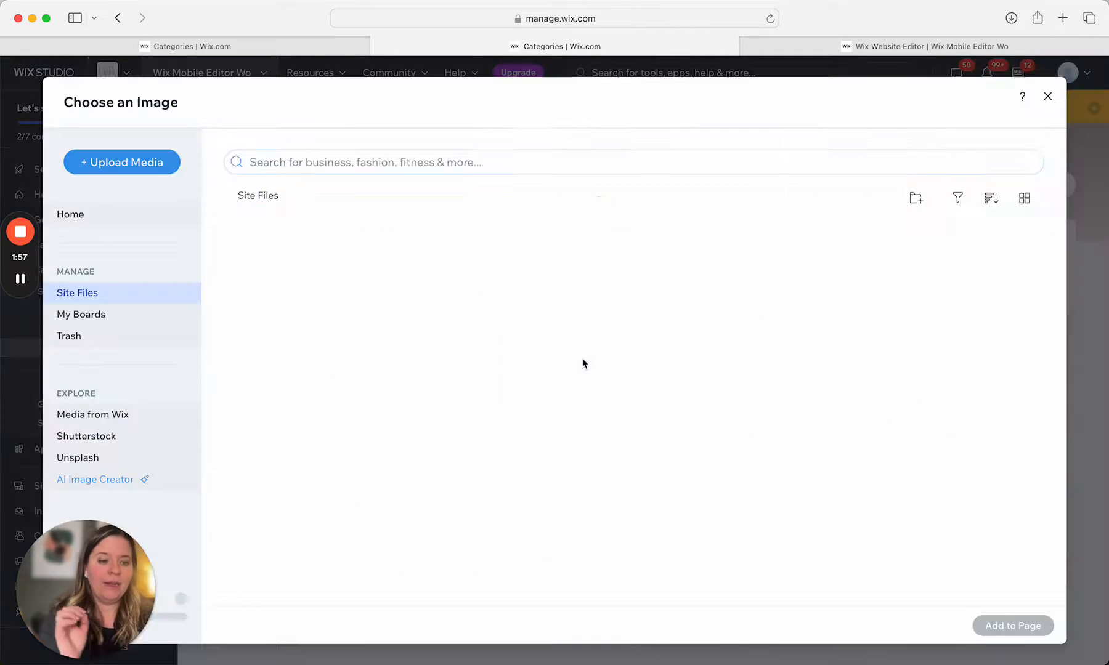
click(362, 165)
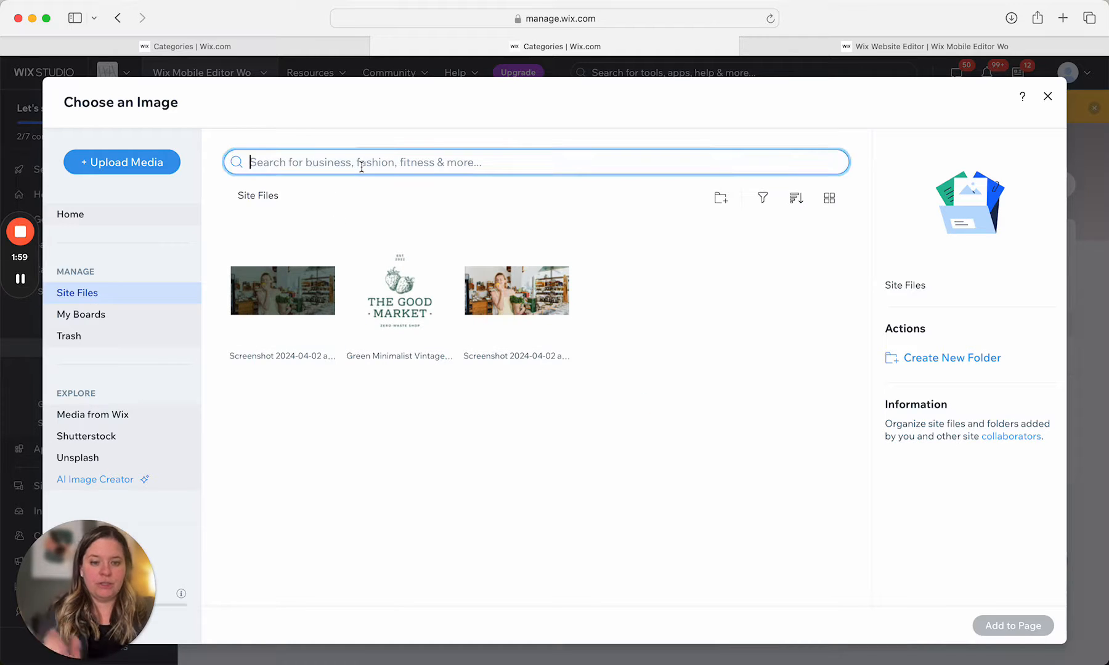
click(96, 408)
text(co)
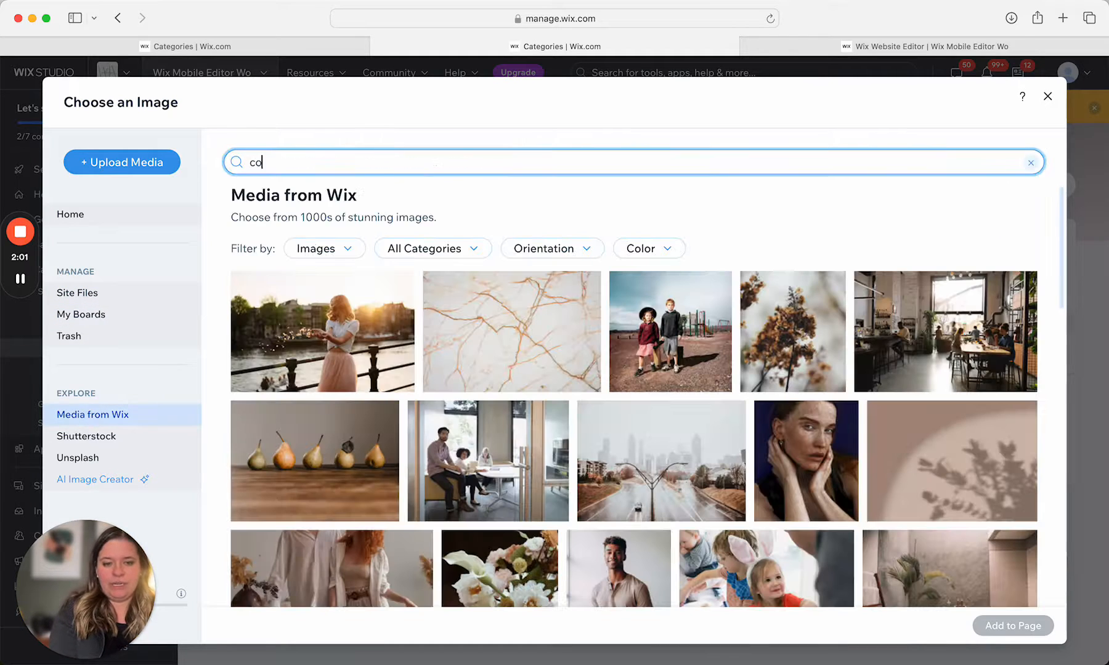
text(ffee)
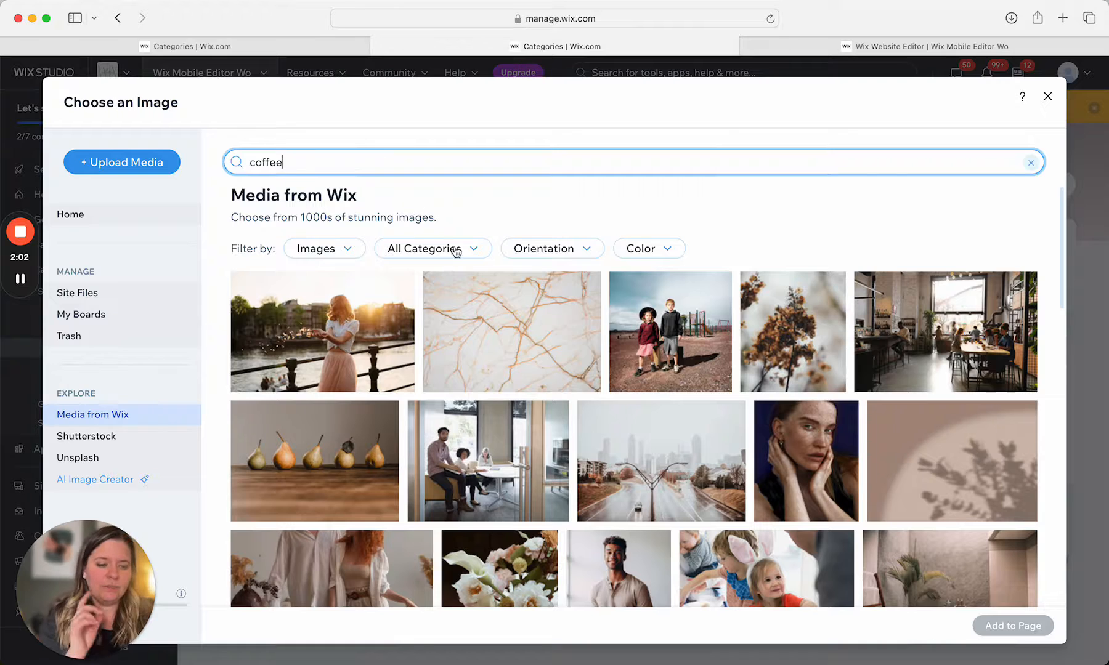
key(Return)
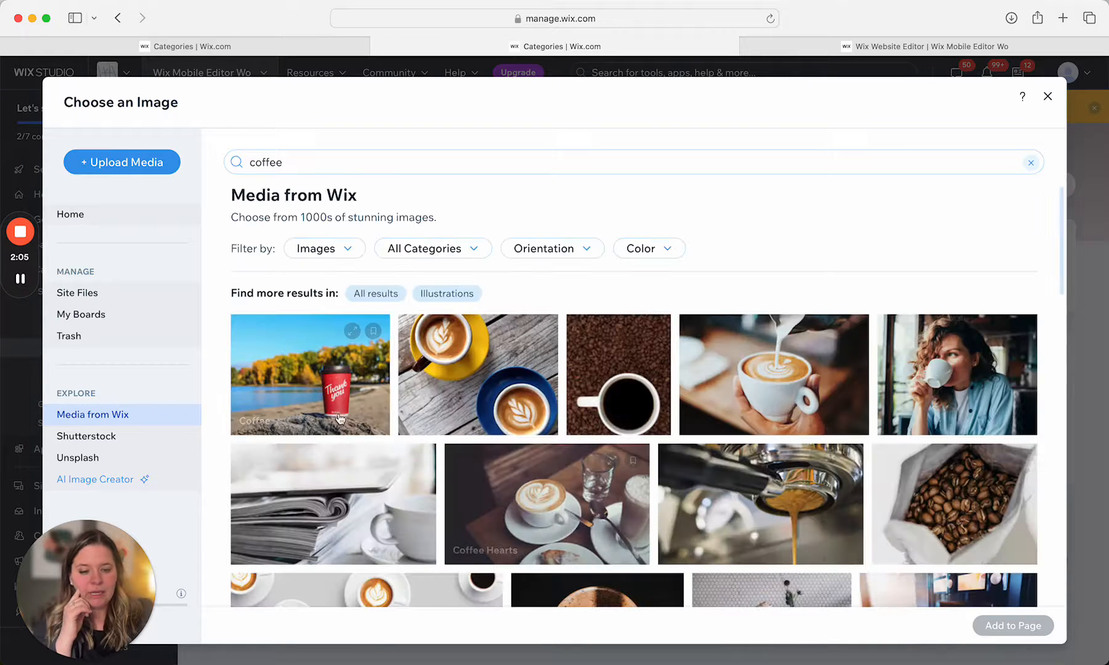
click(487, 384)
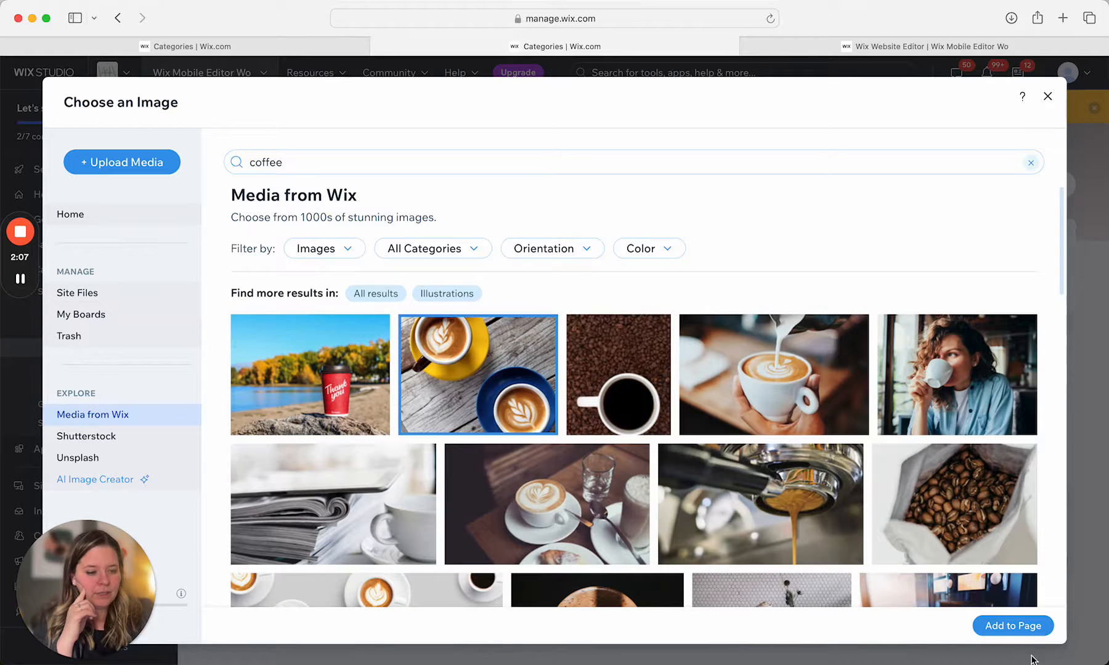
click(1025, 629)
Step: Add the Organic Coffee Beans product to the Coffee category
scroll(758, 591, down, 2)
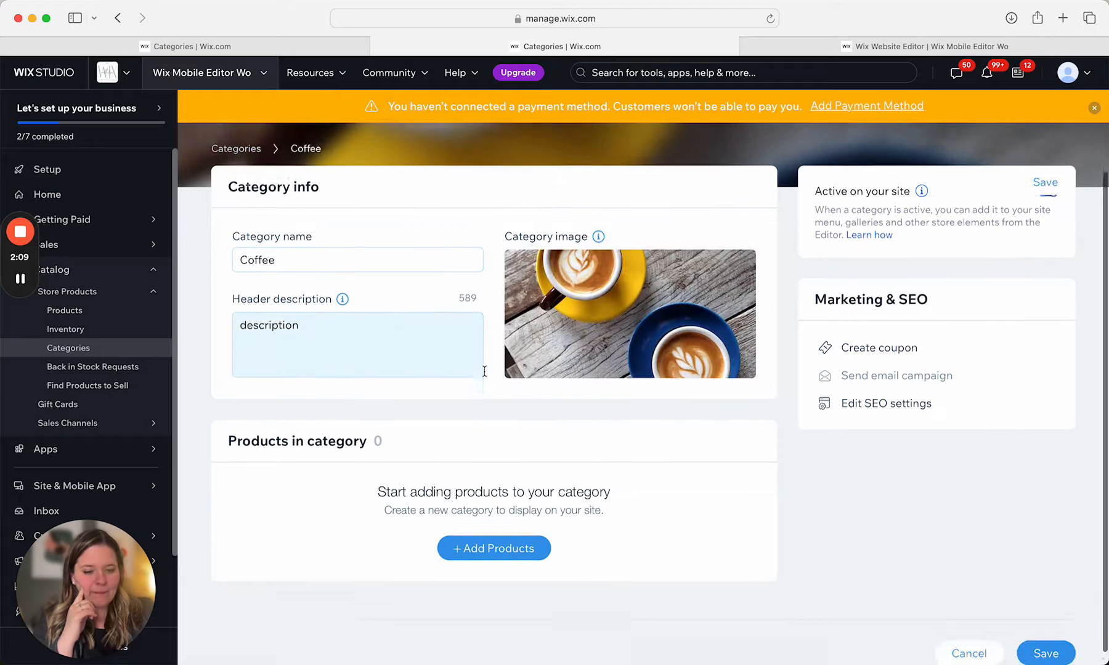
click(486, 541)
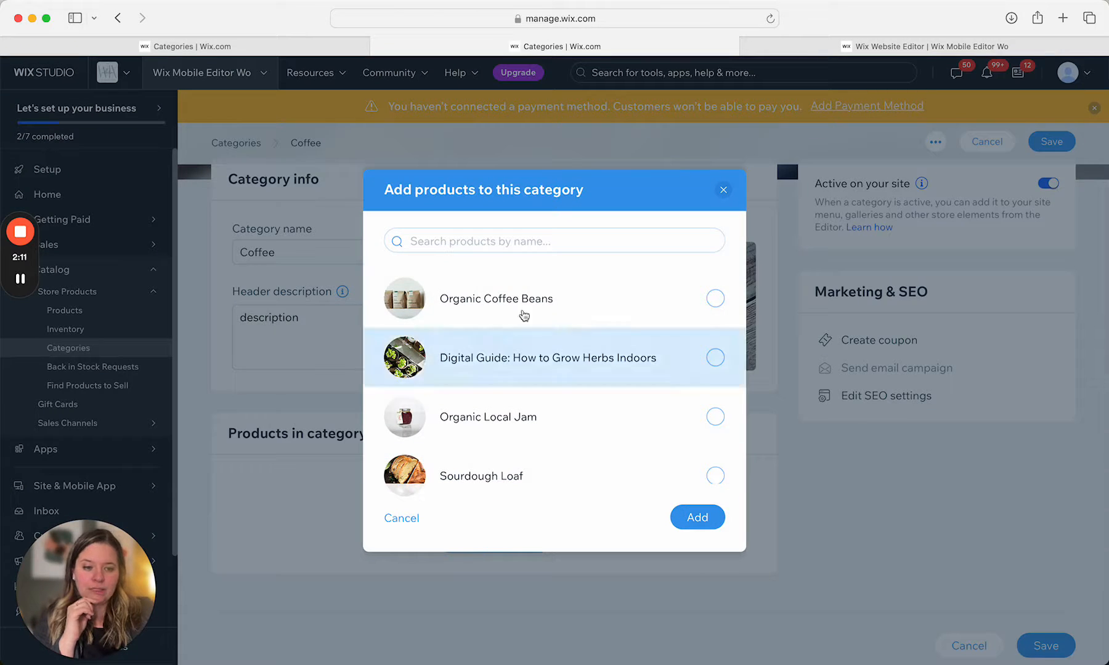
click(545, 300)
click(691, 518)
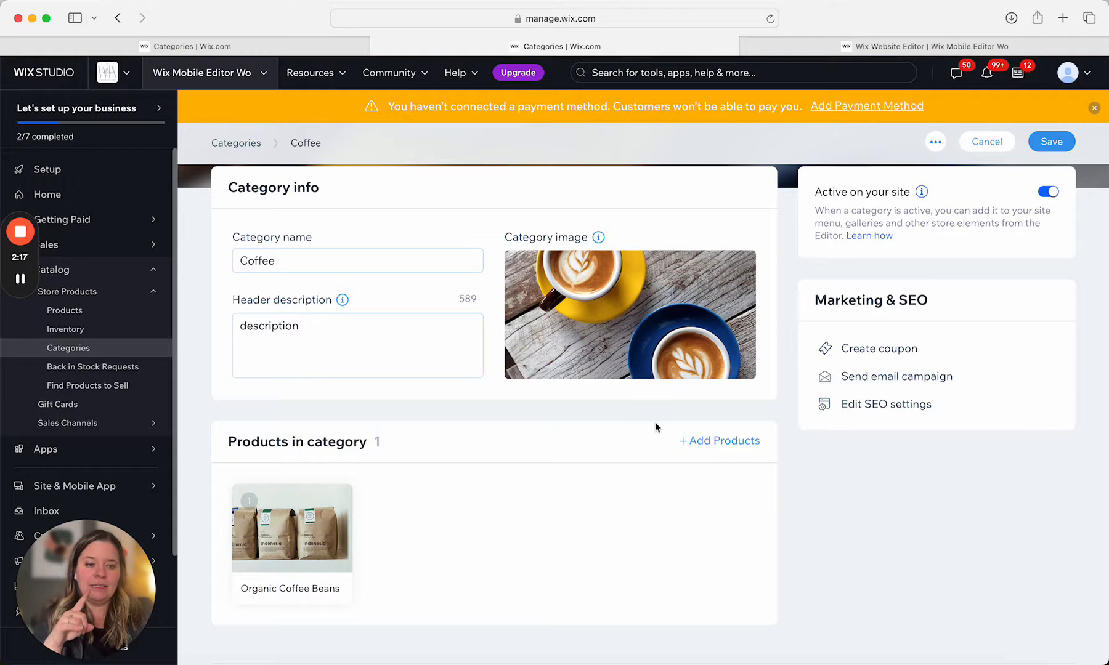
Step: Try switching the Coffee category's active status on the site off and back on
scroll(644, 363, up, 2)
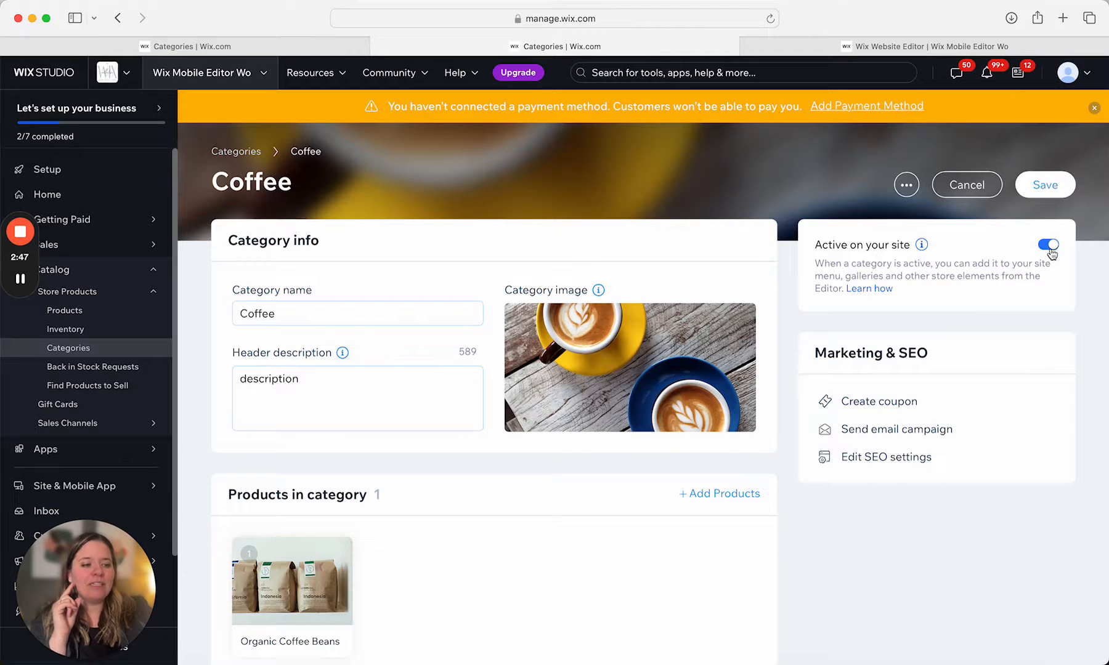
click(1048, 245)
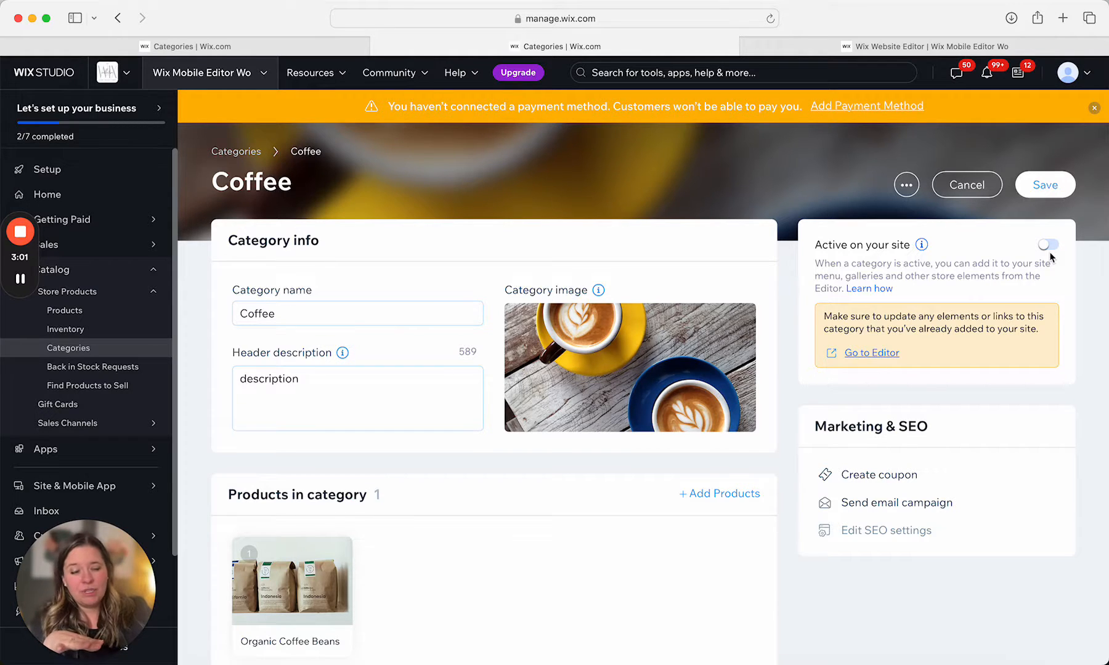
click(1048, 246)
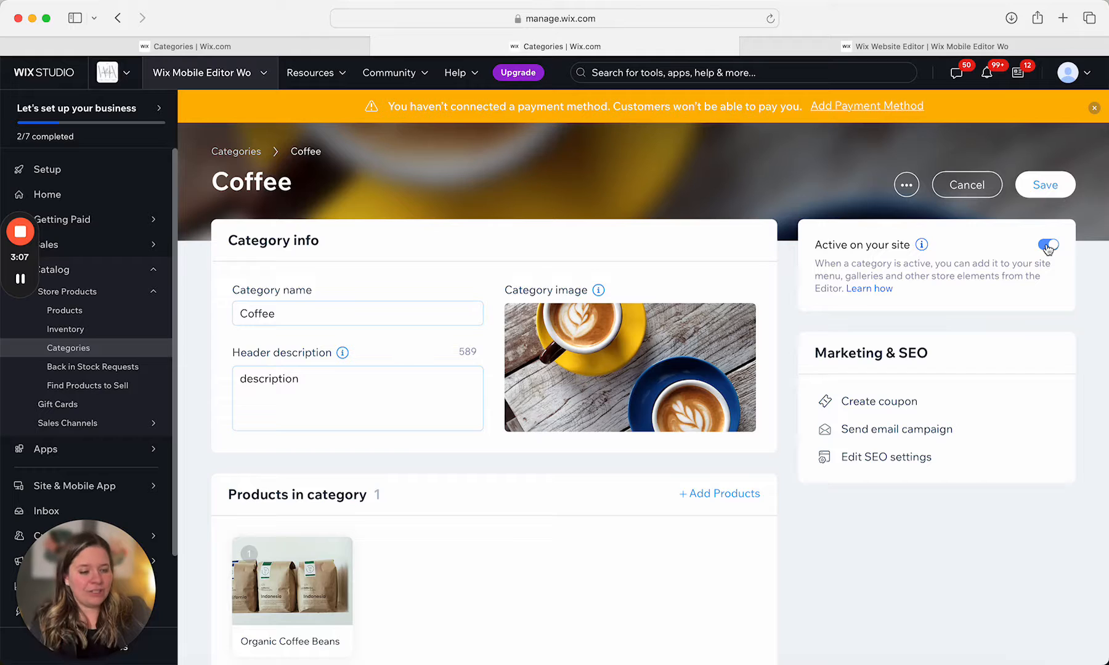
click(1047, 246)
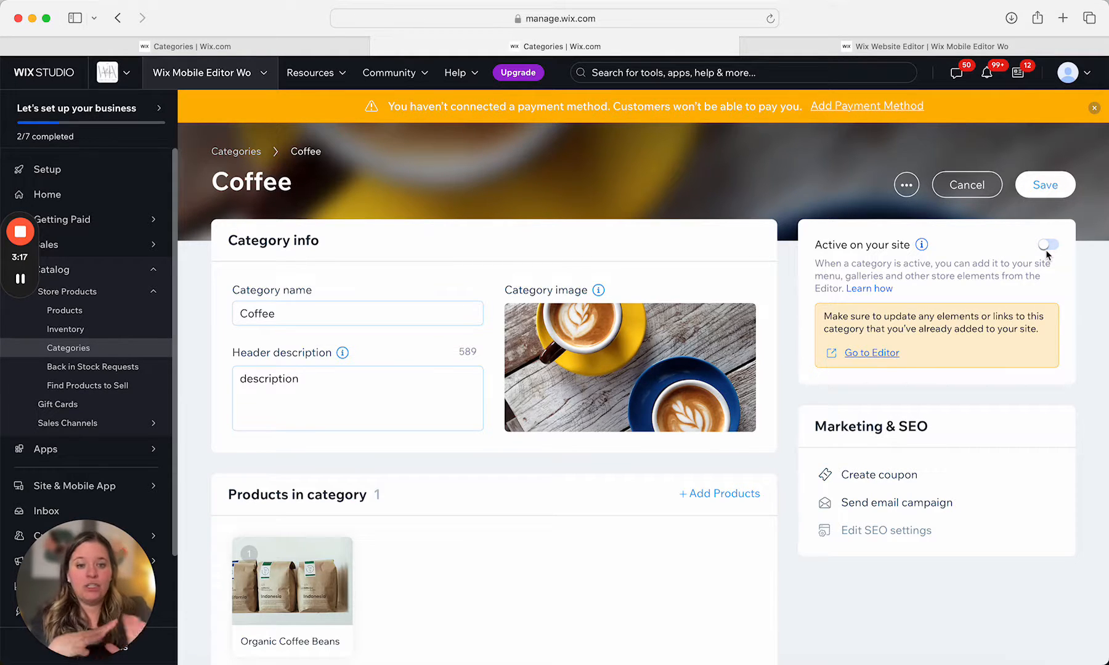
click(1046, 249)
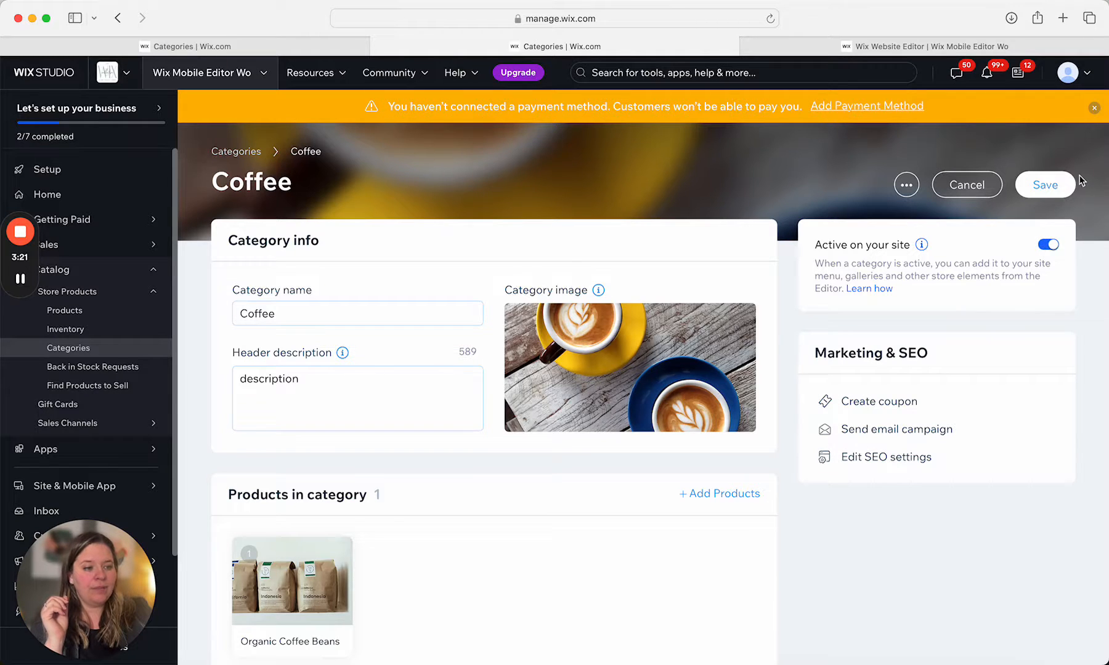
Step: Save the new Coffee category
click(1047, 185)
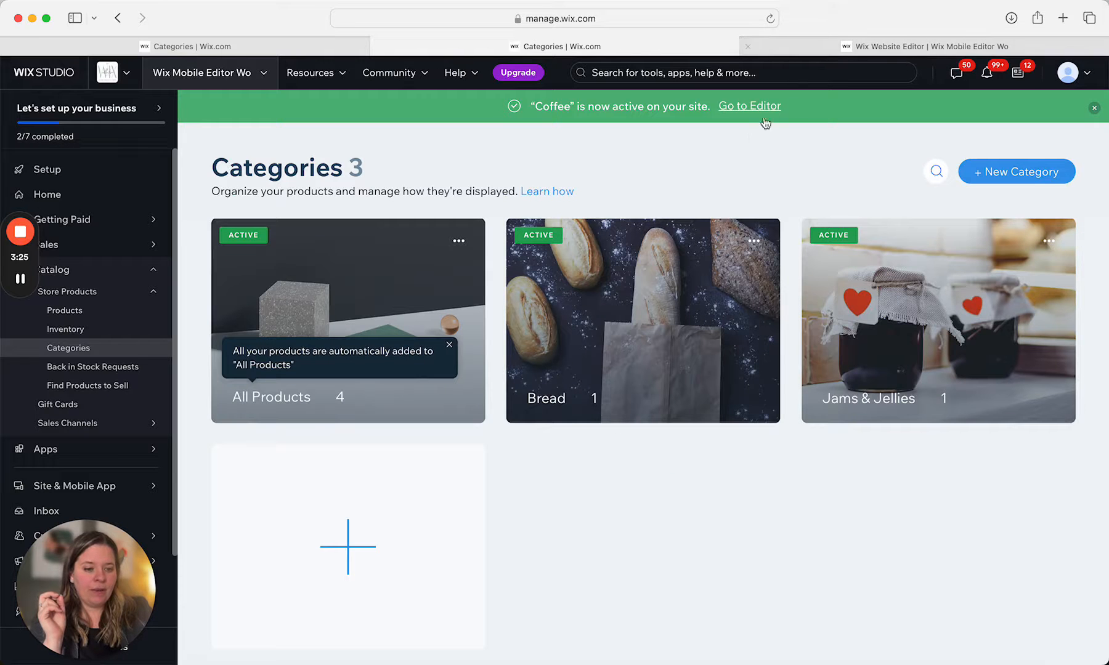
Step: Reload the store's category list, switch to the website editor's preview and check its category choices for Coffee
click(770, 18)
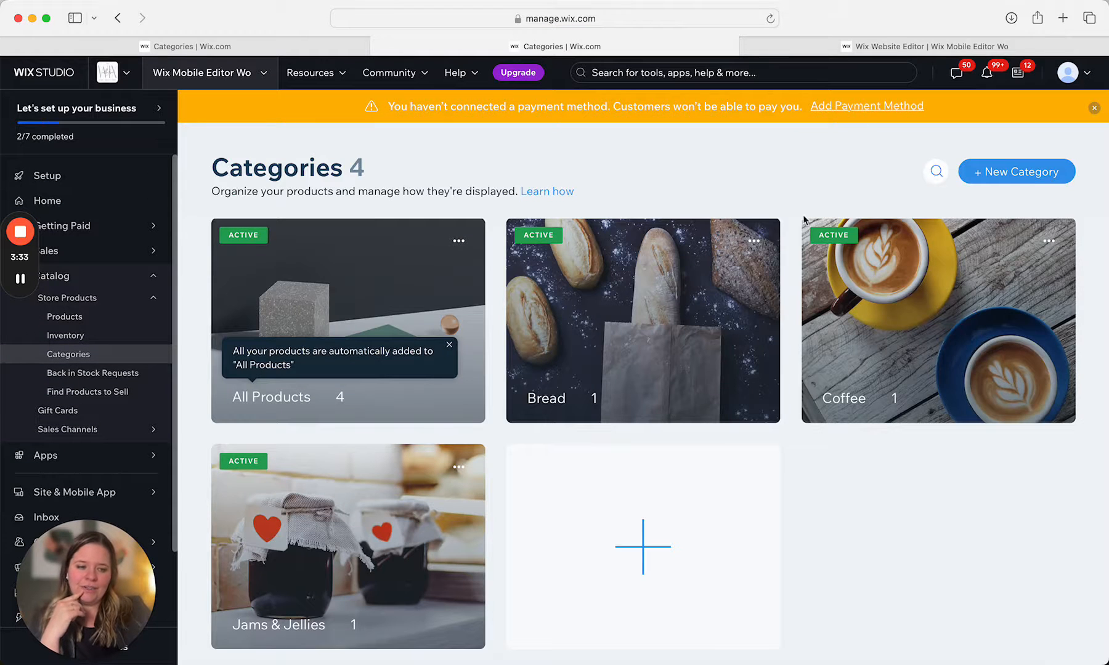
click(887, 47)
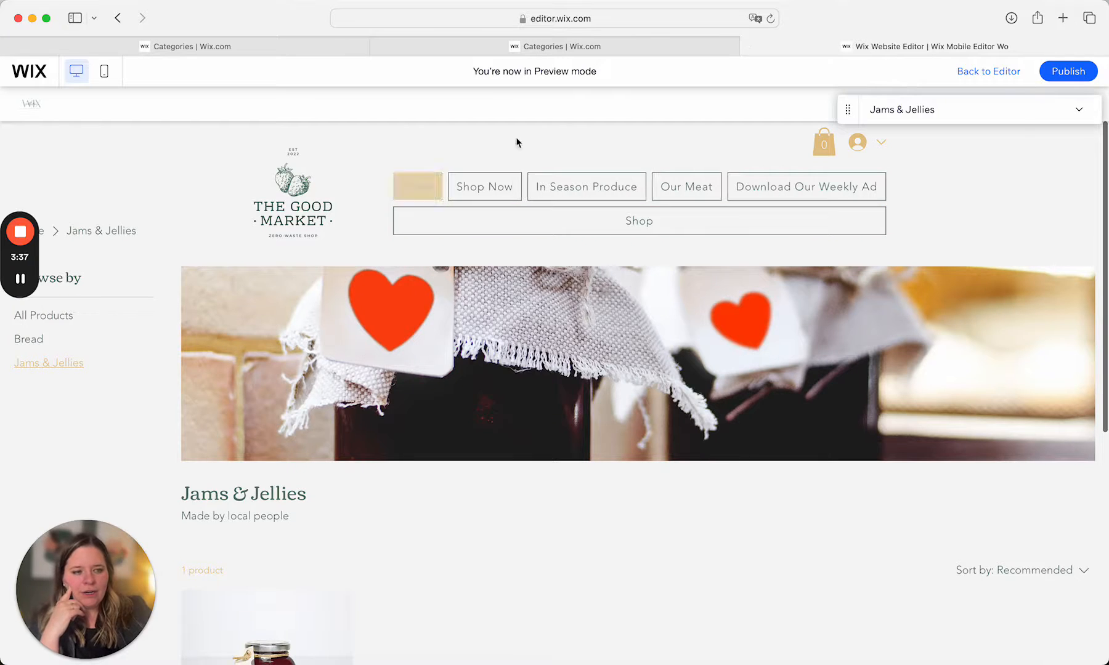
click(1079, 110)
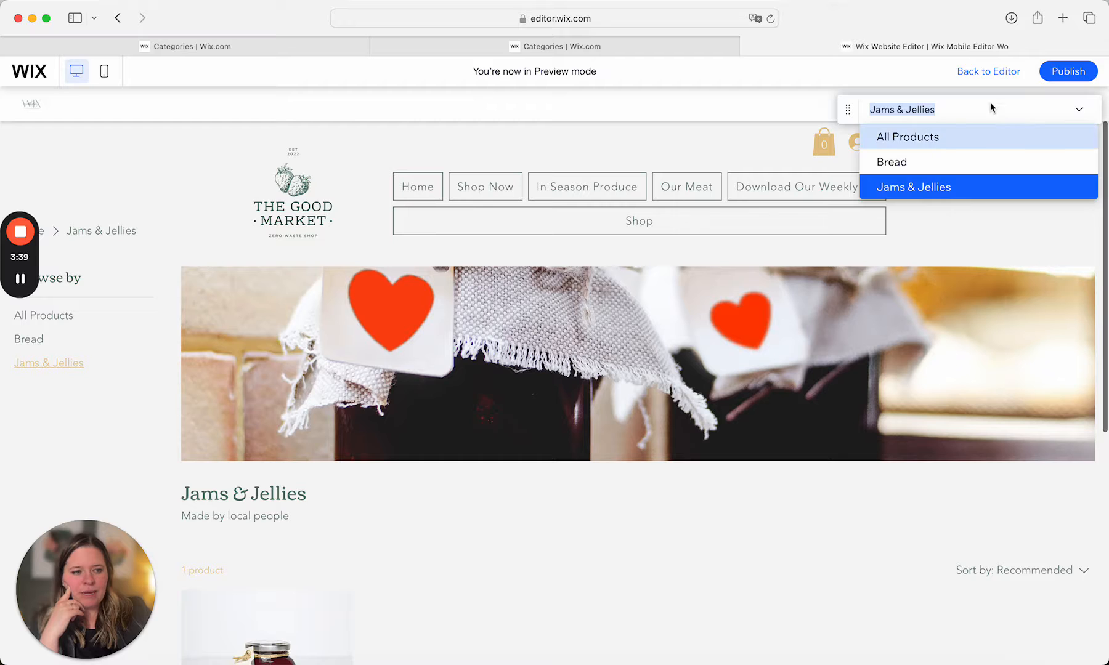
click(1026, 109)
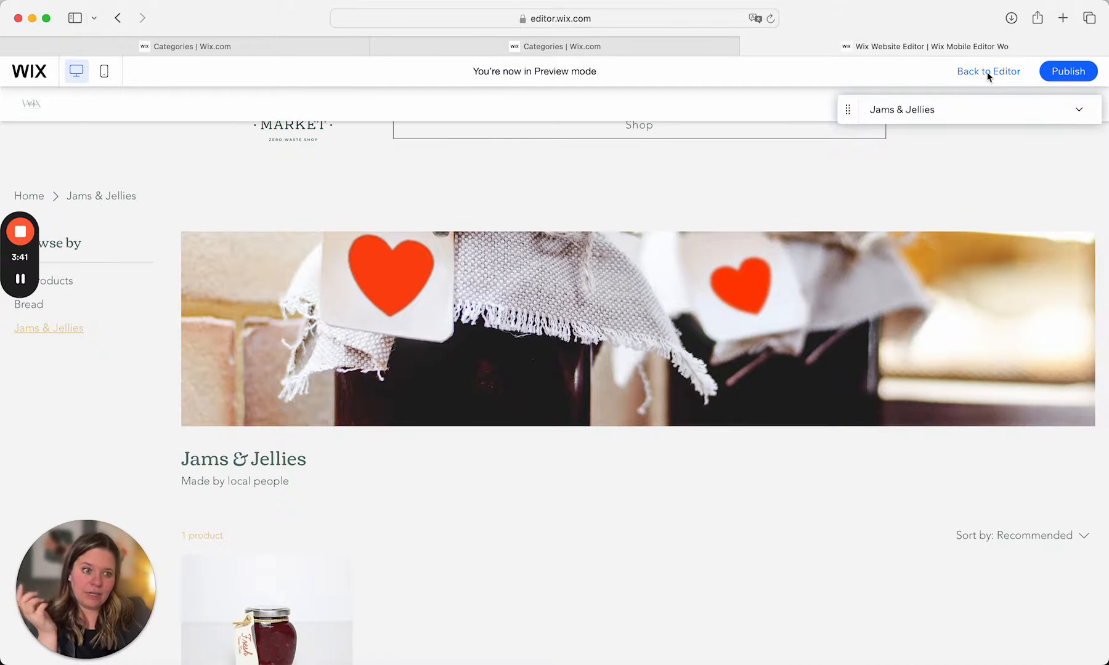
Step: Restart the site preview from the editor and view the Coffee category page with its banner, description and product
click(988, 72)
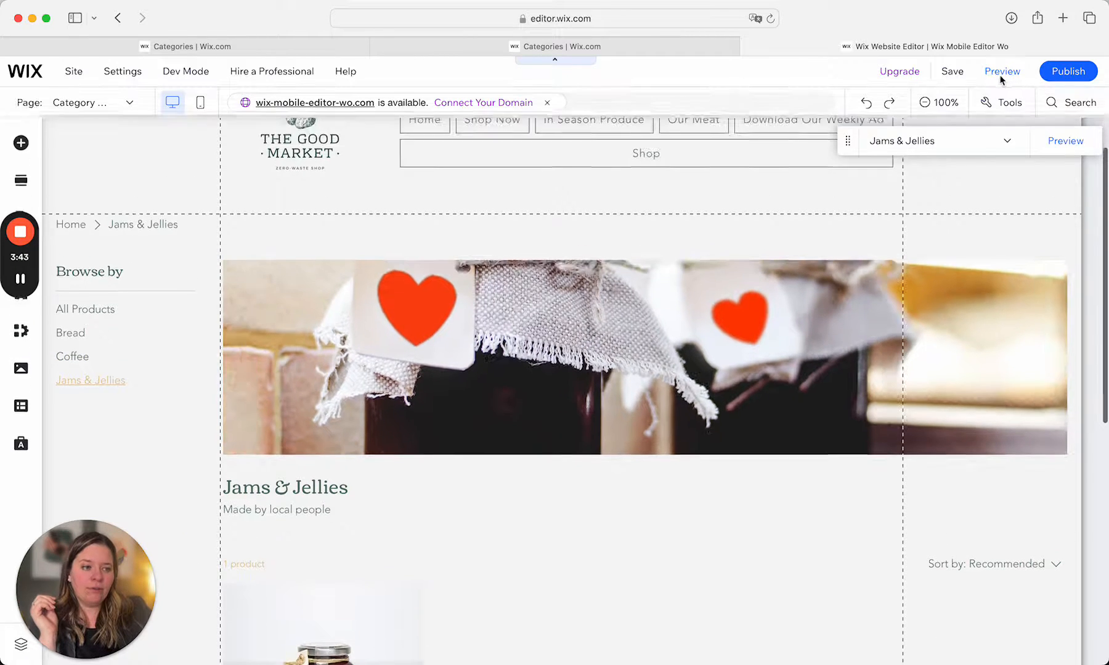
click(1001, 72)
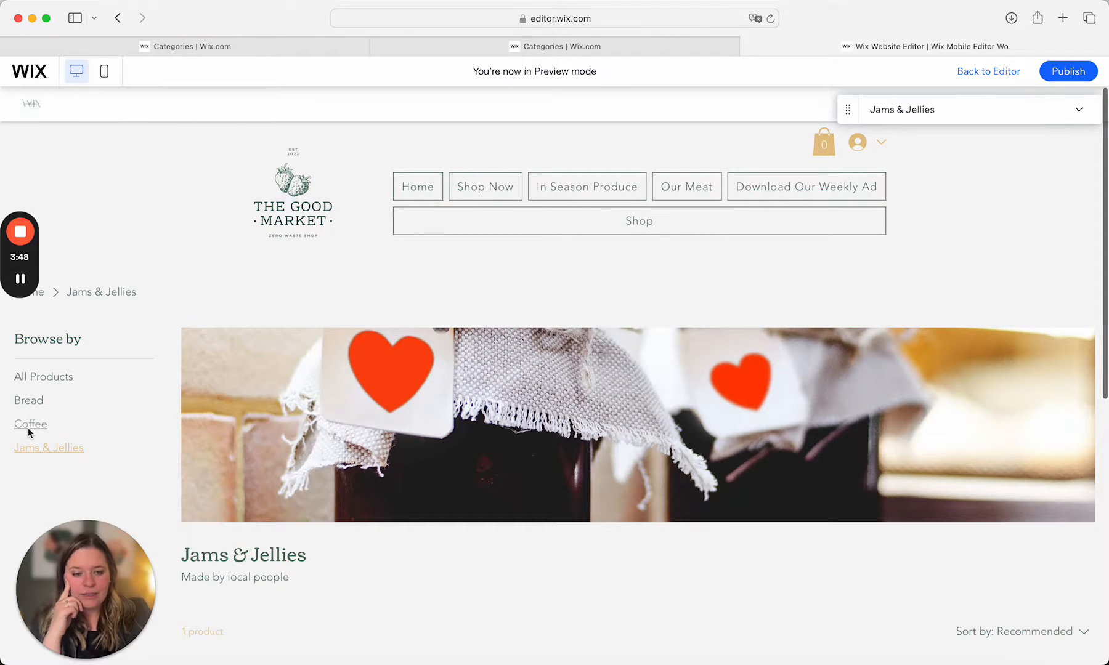
click(29, 425)
scroll(540, 473, down, 5)
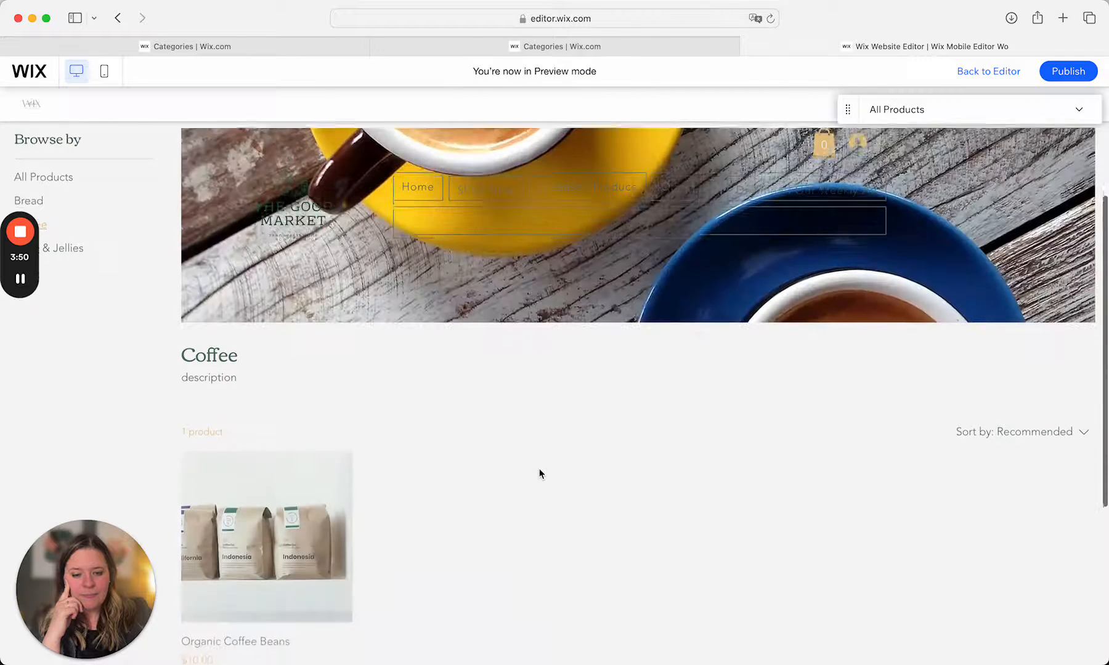
scroll(316, 434, up, 5)
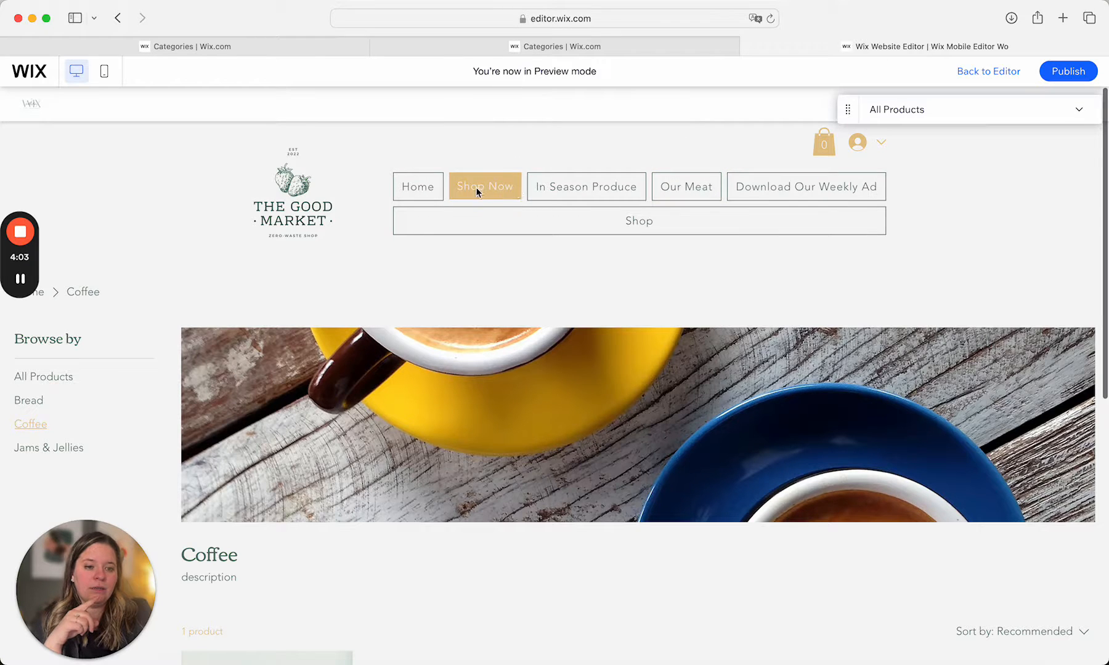
Step: Leave the preview and show the Site Menu section of the site's pages and menu settings
click(980, 72)
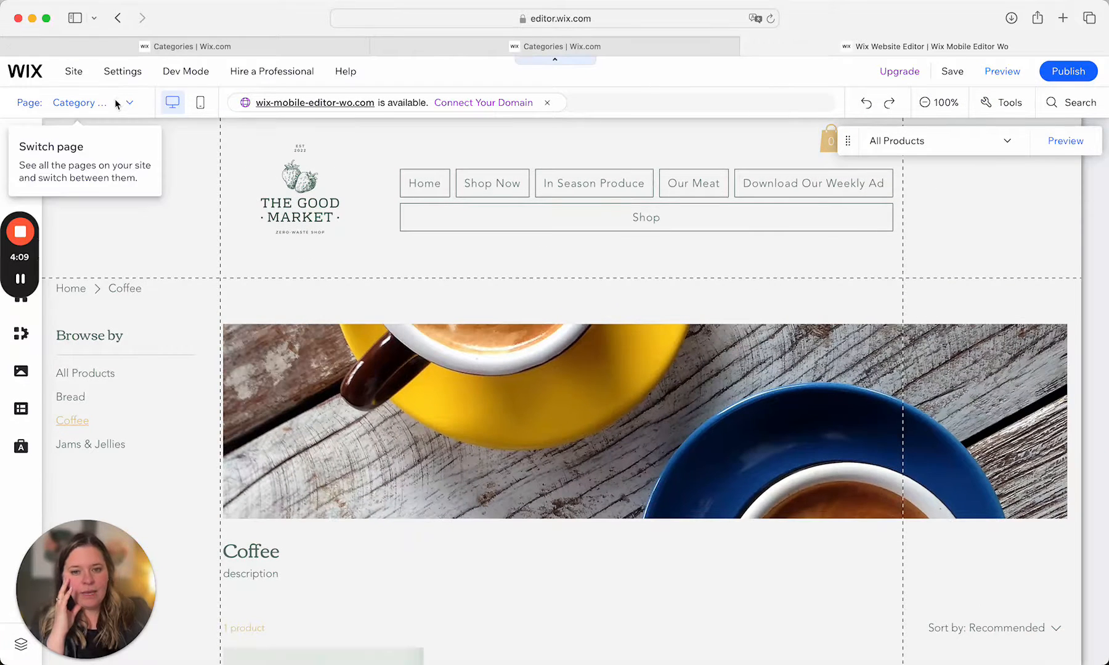
click(117, 104)
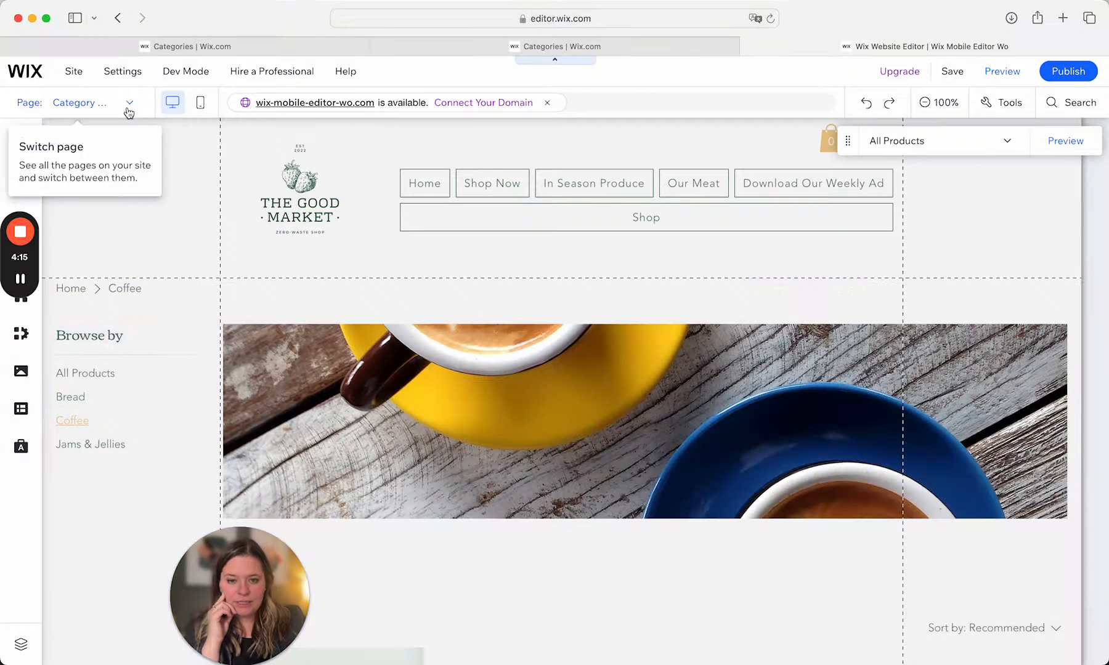
click(116, 106)
click(80, 549)
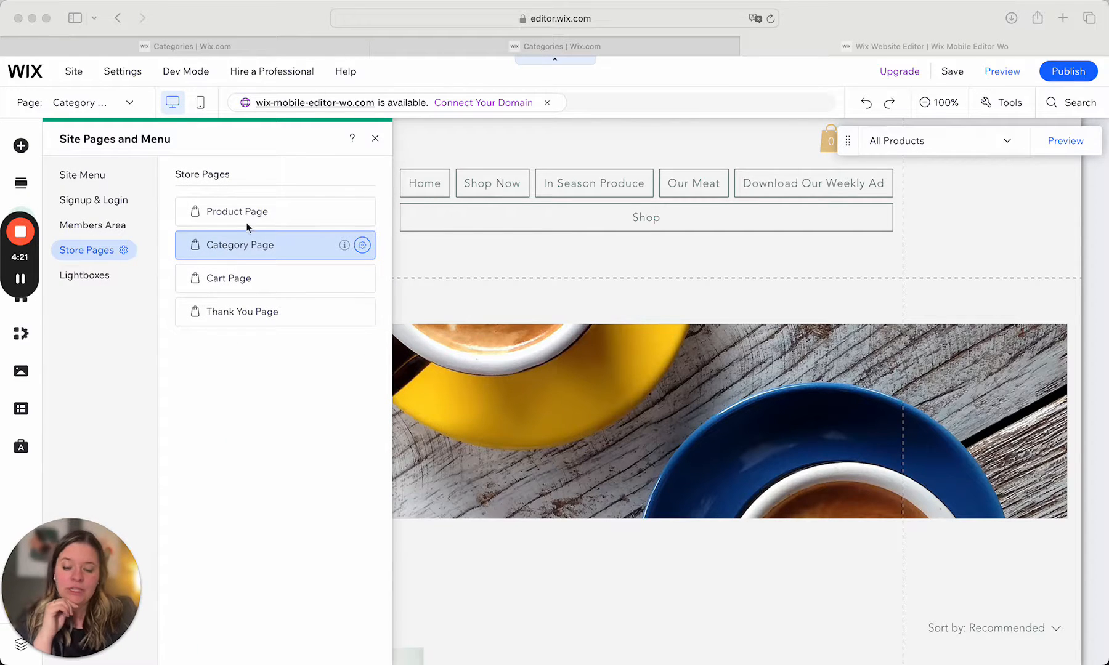
click(86, 176)
click(86, 178)
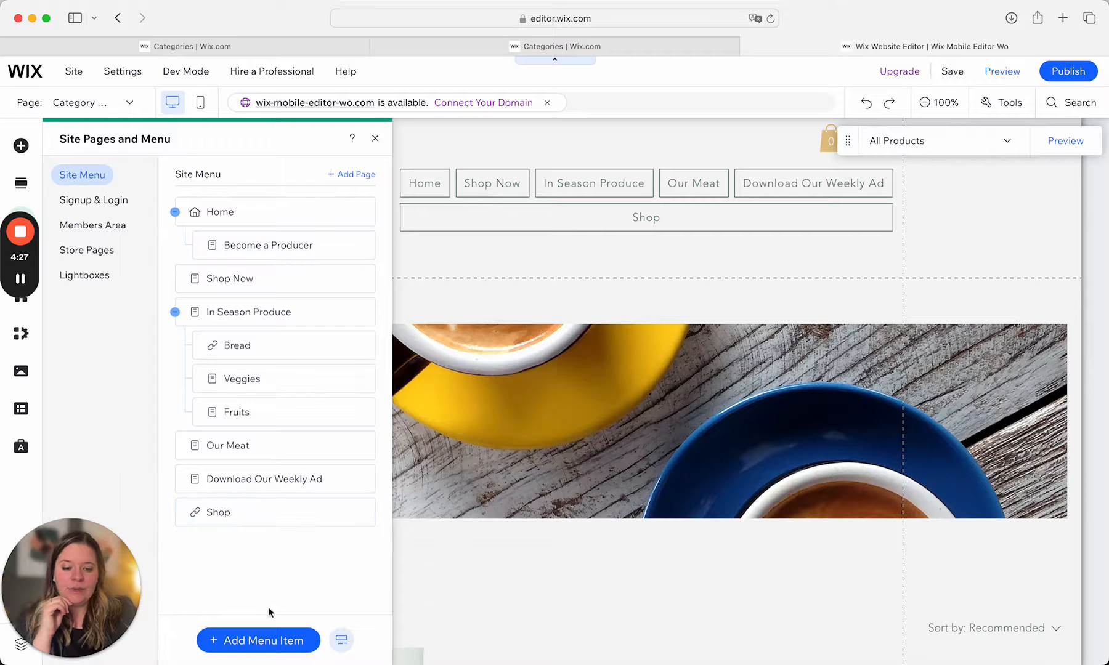
Step: Add a link item to the site menu that leads to the Coffee item of the Category Page, keeping the name Coffee
click(273, 643)
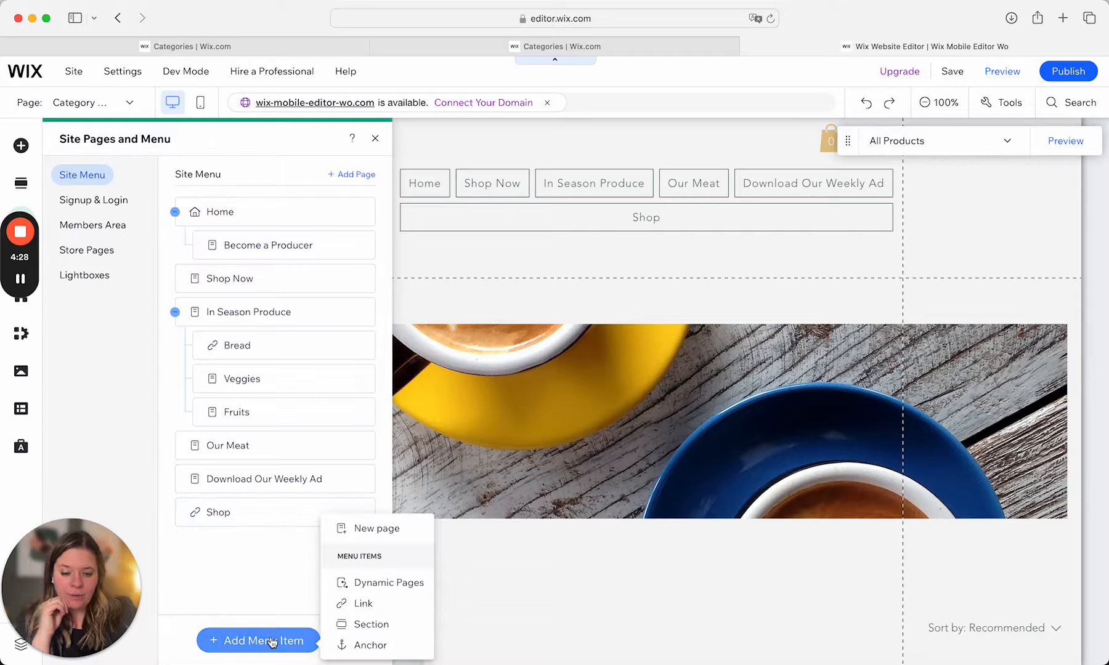
click(349, 610)
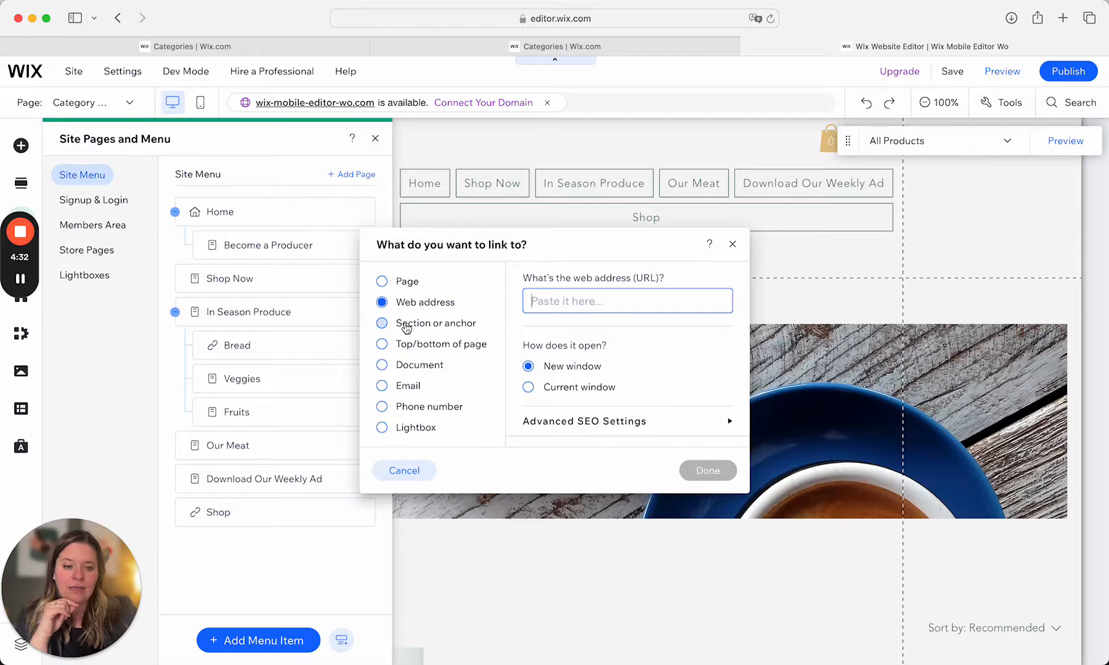
click(401, 281)
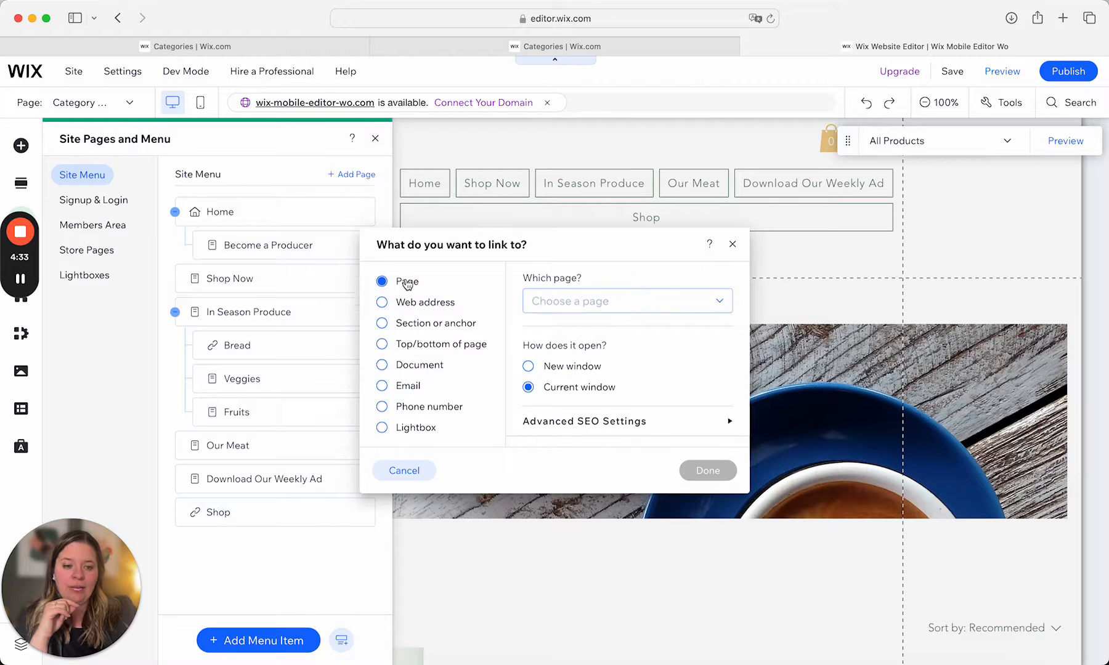
click(565, 307)
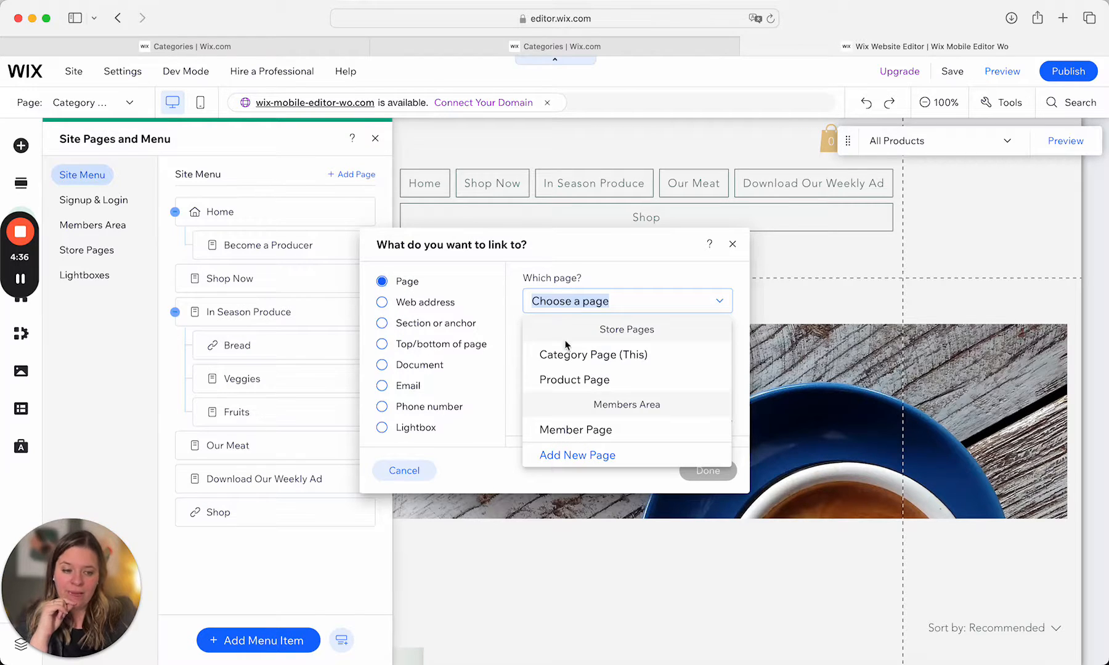
click(567, 366)
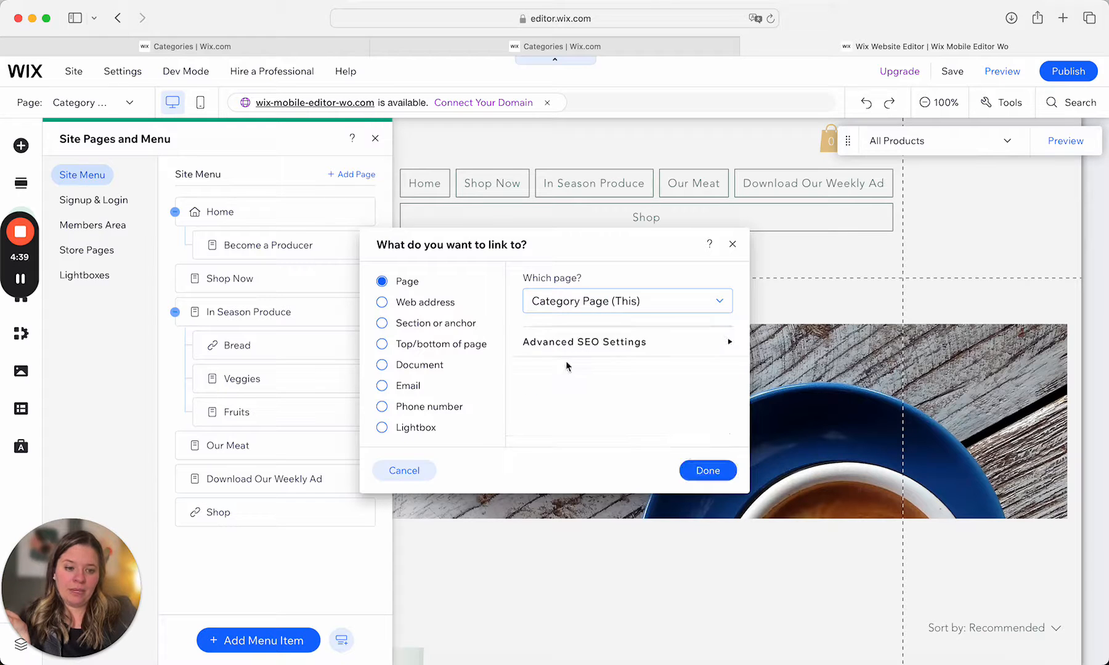
click(644, 377)
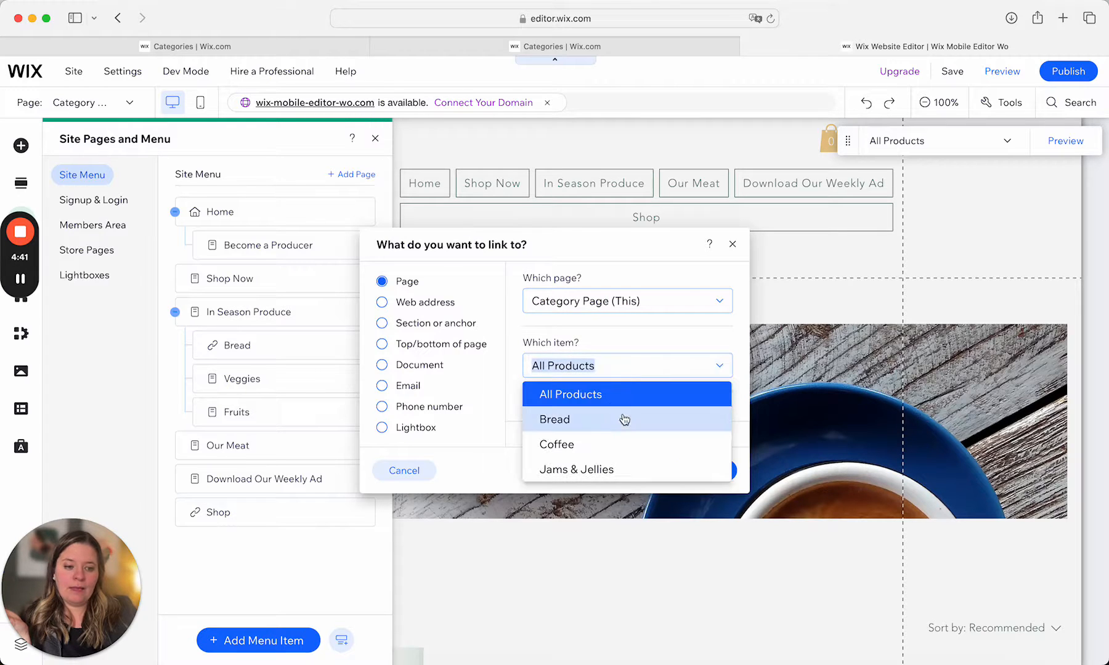
click(600, 449)
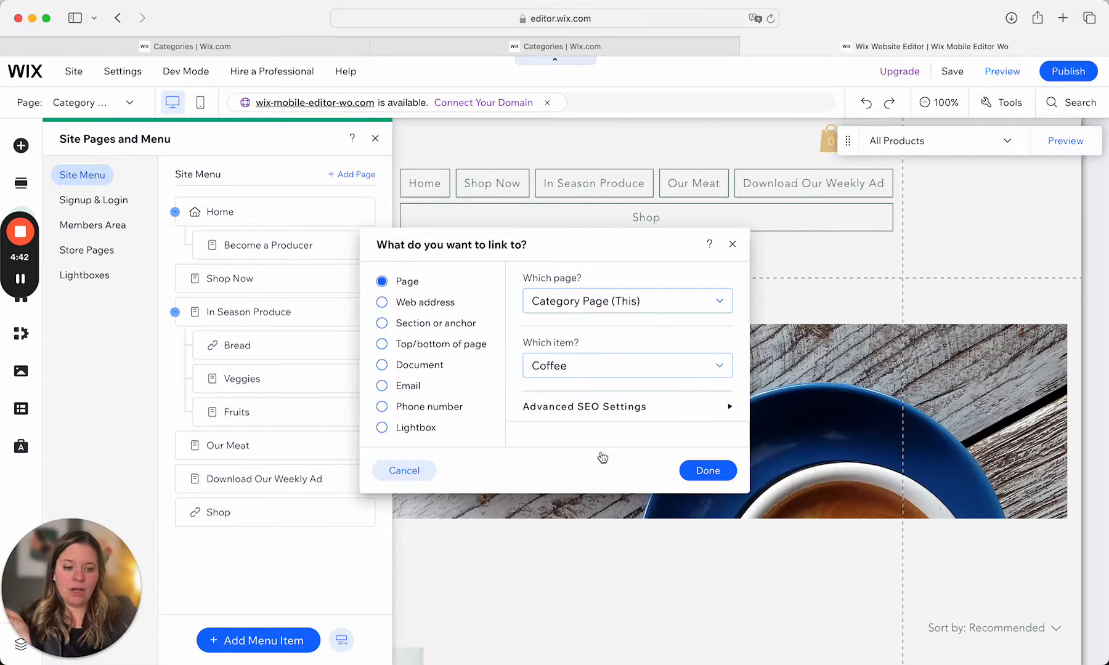
click(707, 470)
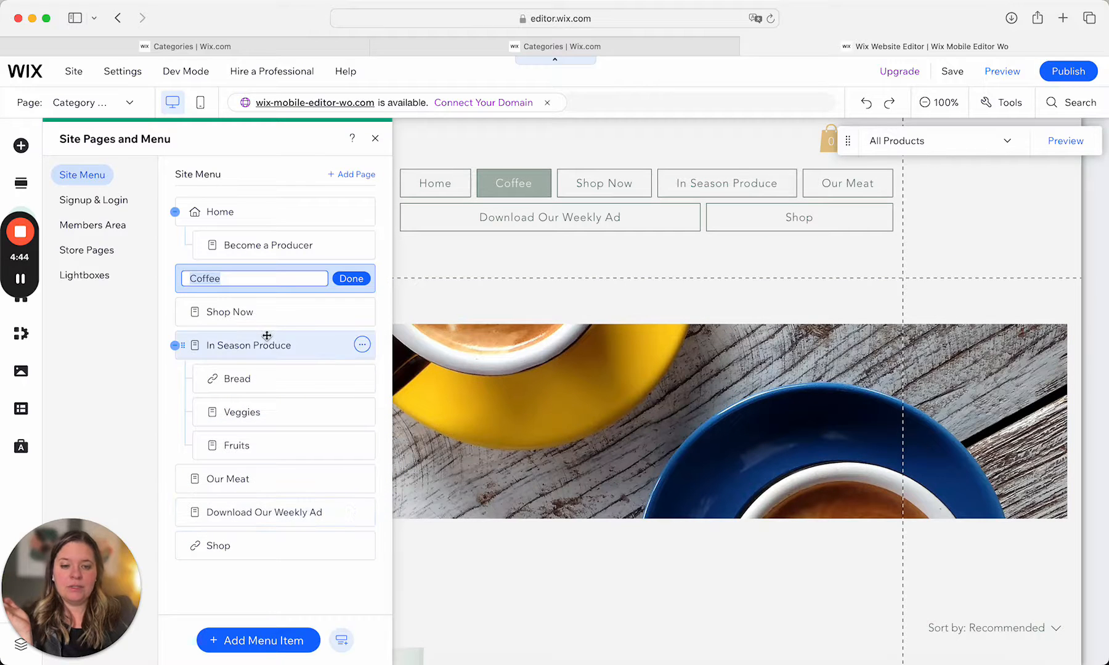
click(351, 278)
Step: Nest the Coffee link under Shop Now in the site menu and move the Bread link directly below it
drag(194, 283, 236, 310)
drag(217, 380, 228, 344)
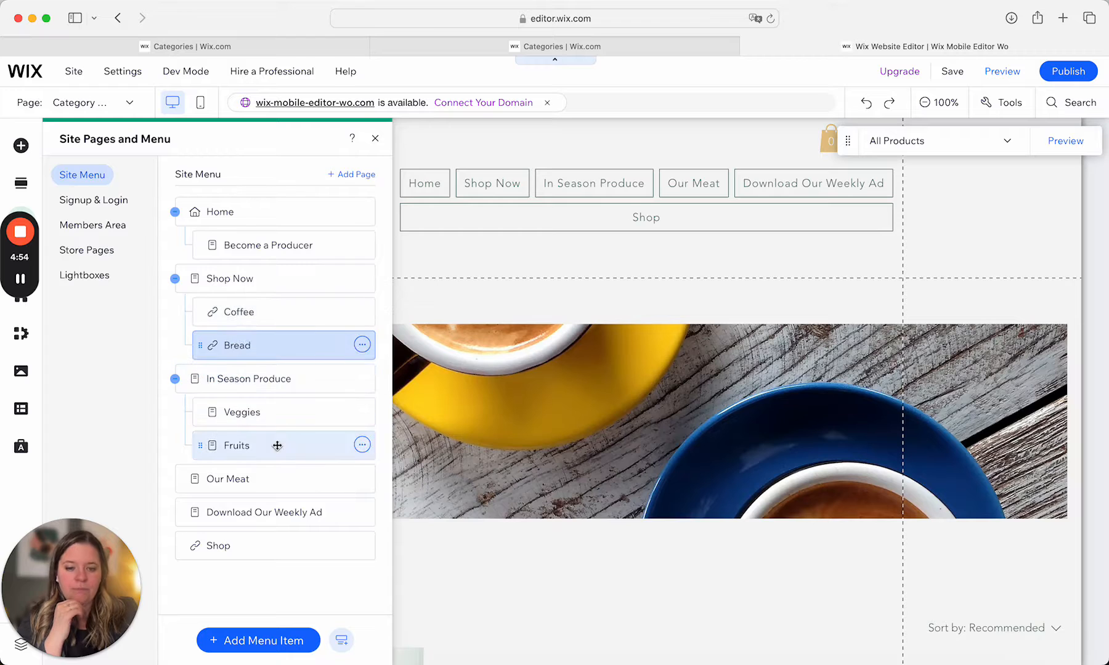
Step: Open the Bread category page from the site menu, close the menu settings and return to the dashboard's category list
click(271, 346)
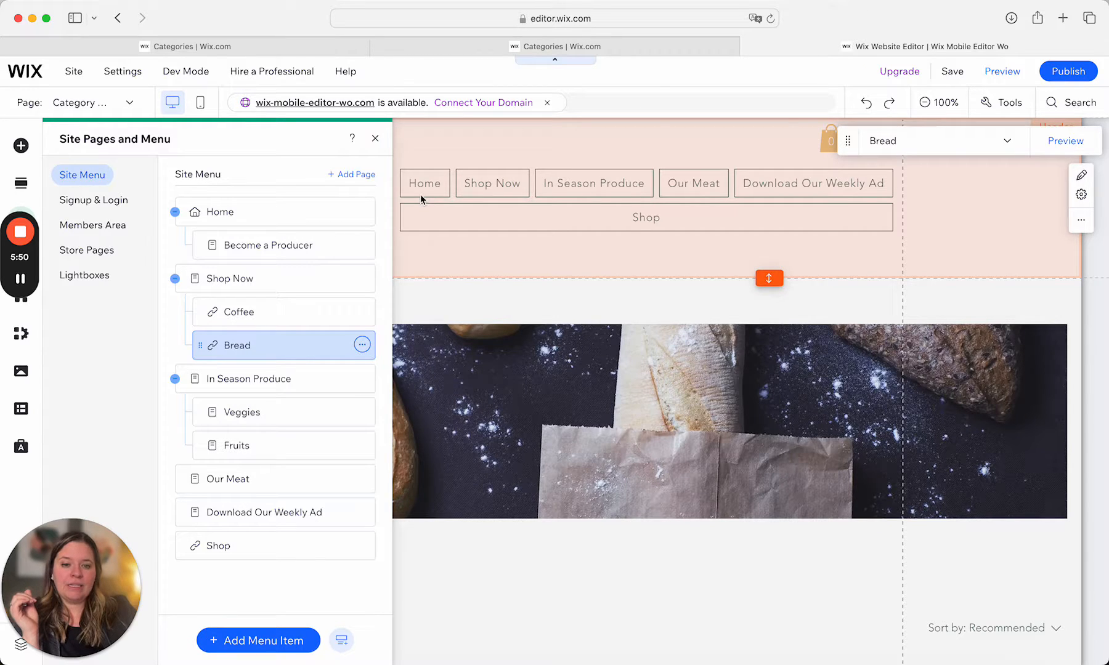
click(375, 139)
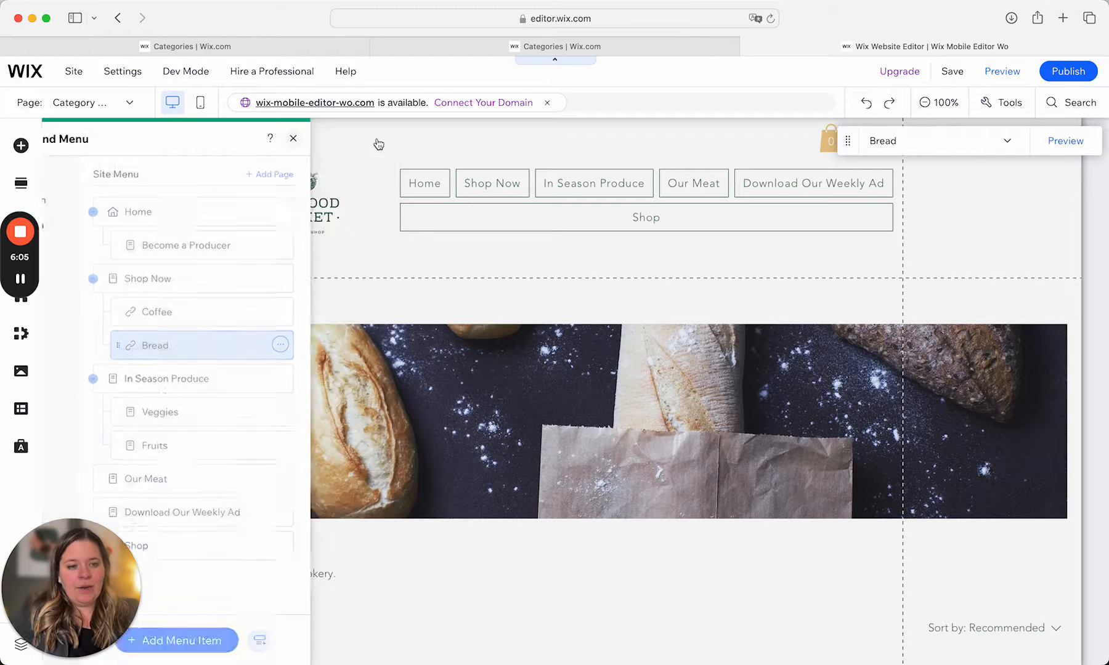
click(579, 50)
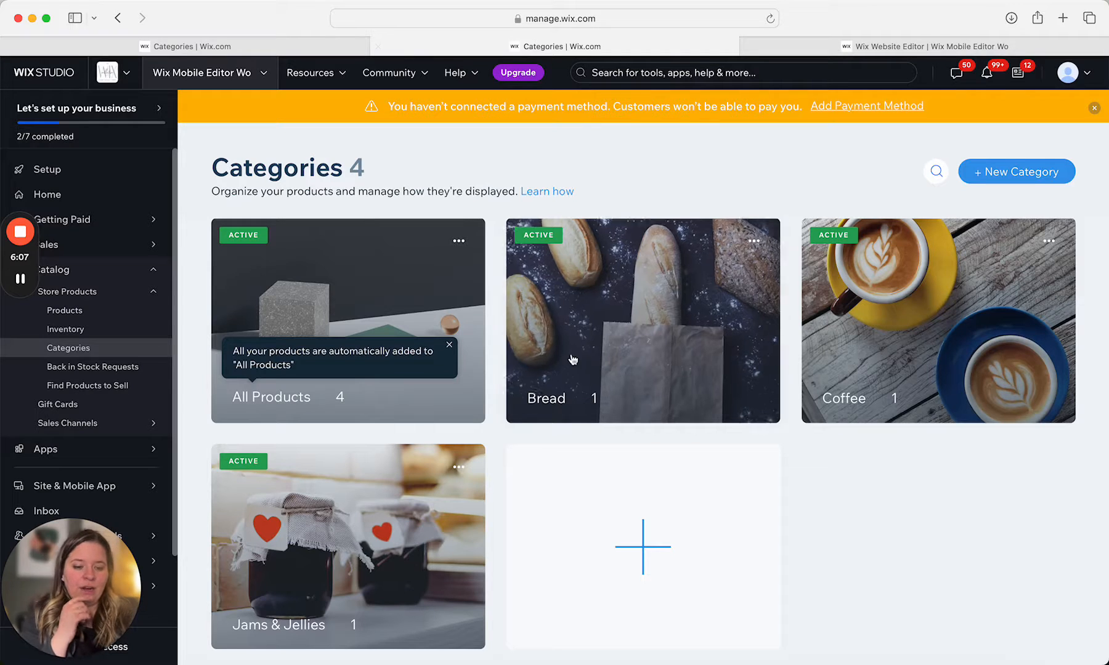